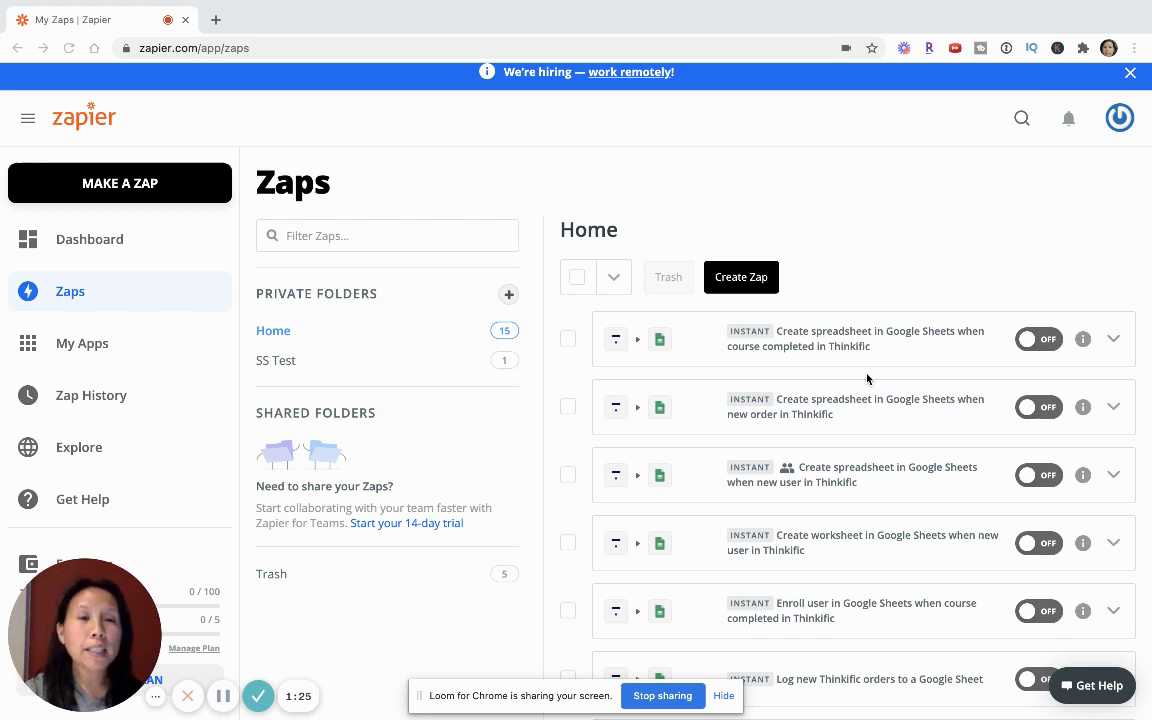
- Open the Zap "Create spreadsheet in Google Sheets when new user in Thinkific" in the editor
scroll(867, 378, "down", 1)
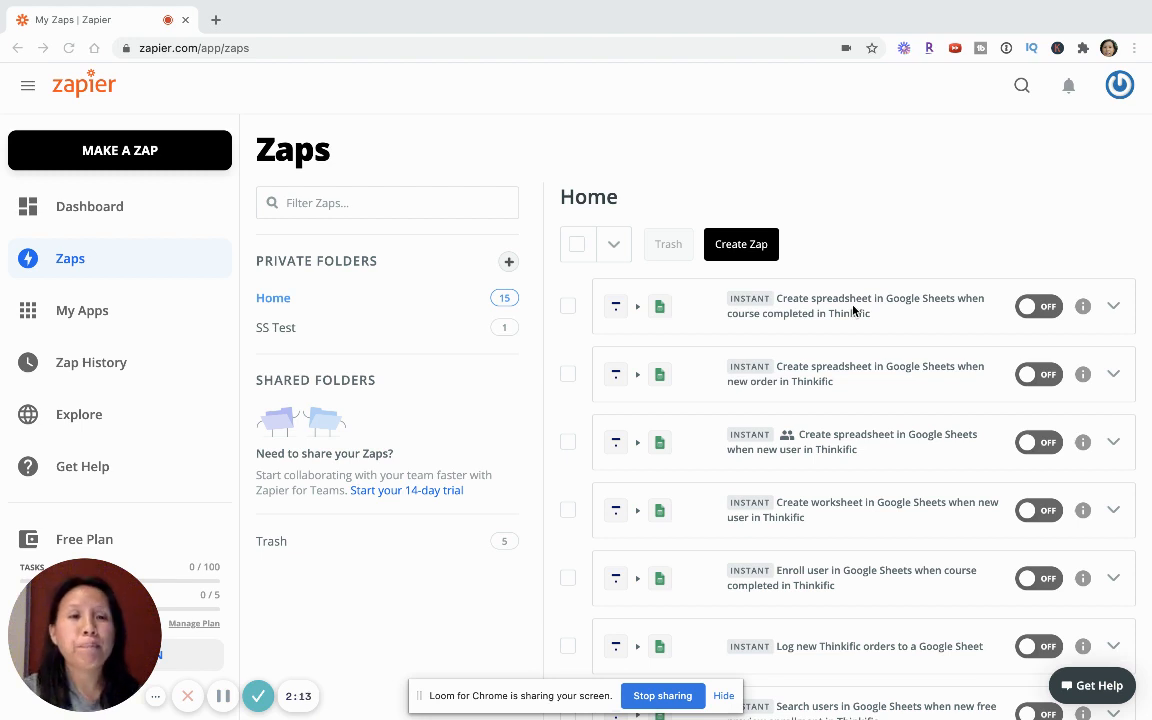
scroll(853, 310, "down", 2)
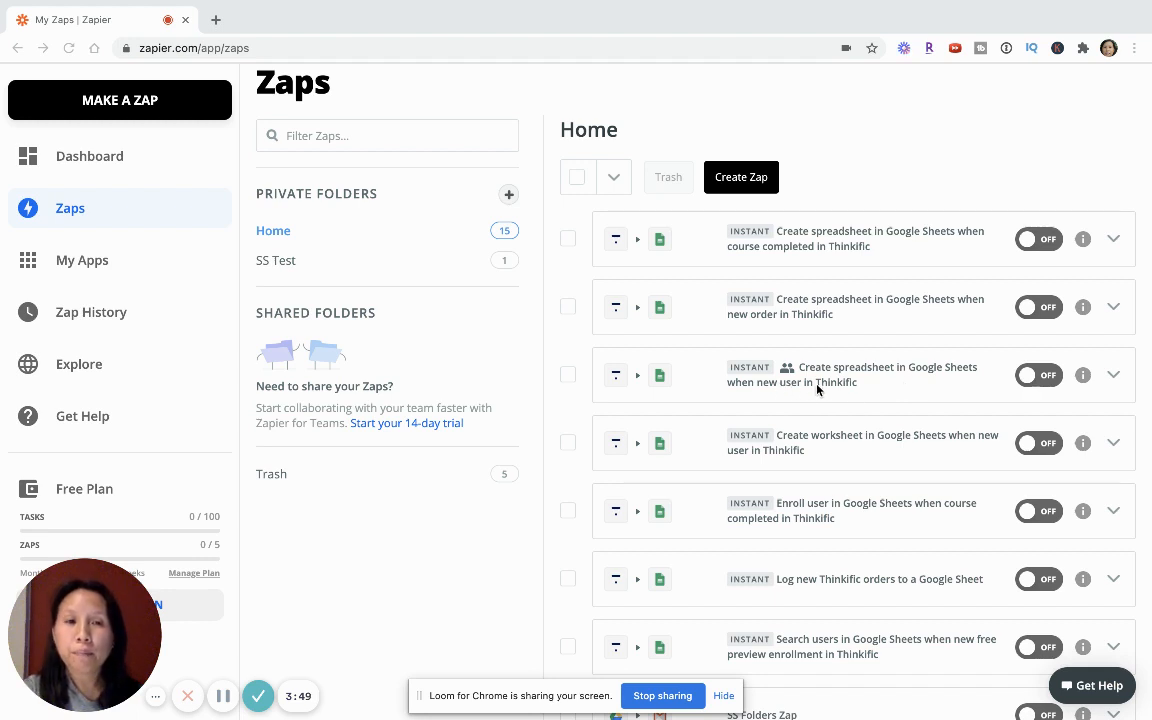
left_click(1114, 382)
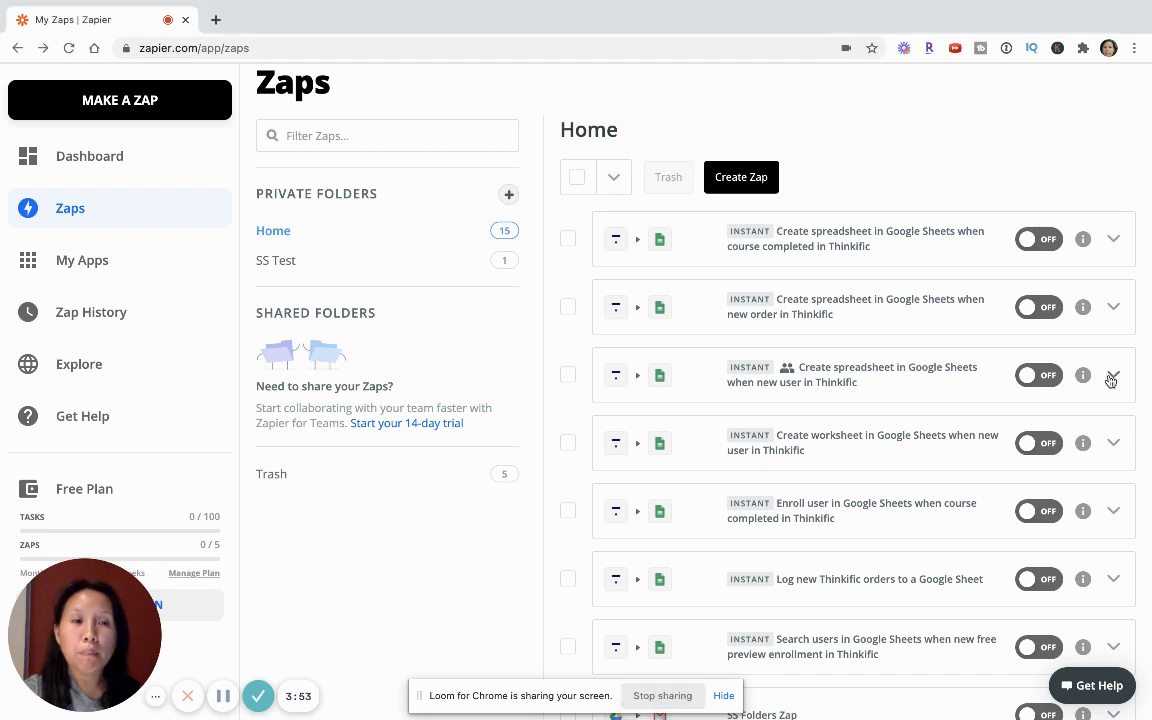
left_click(914, 389)
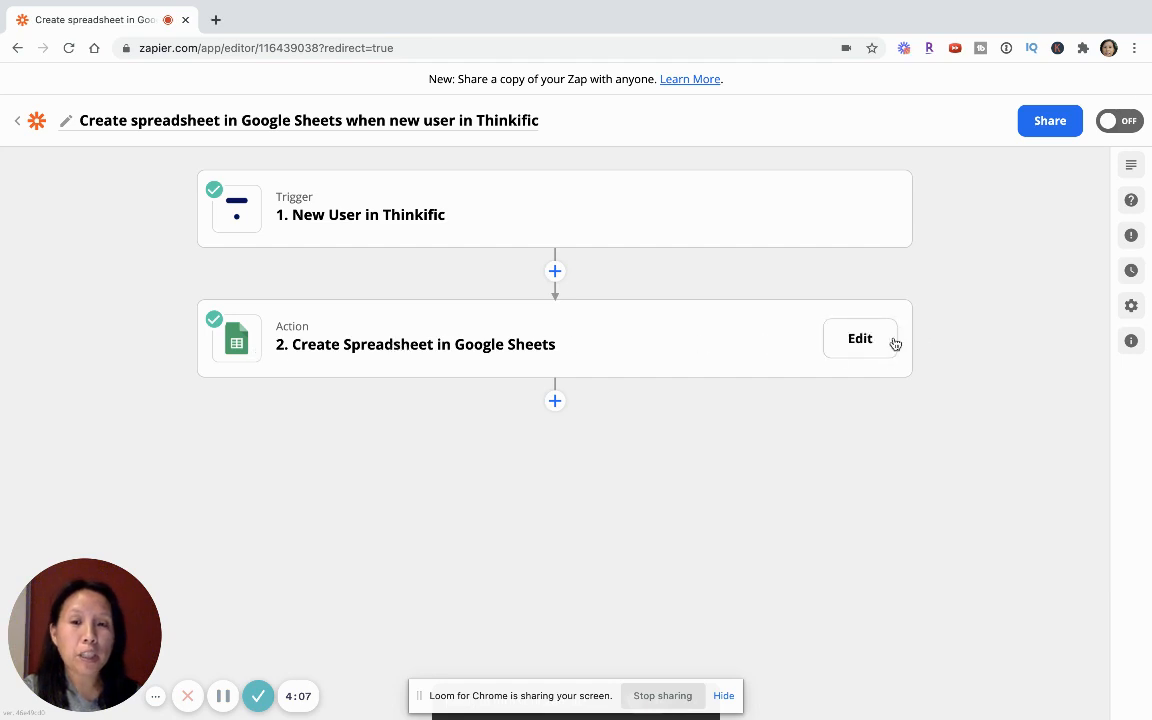
- Delete the Create Spreadsheet in Google Sheets action from the Zap
left_click(856, 341)
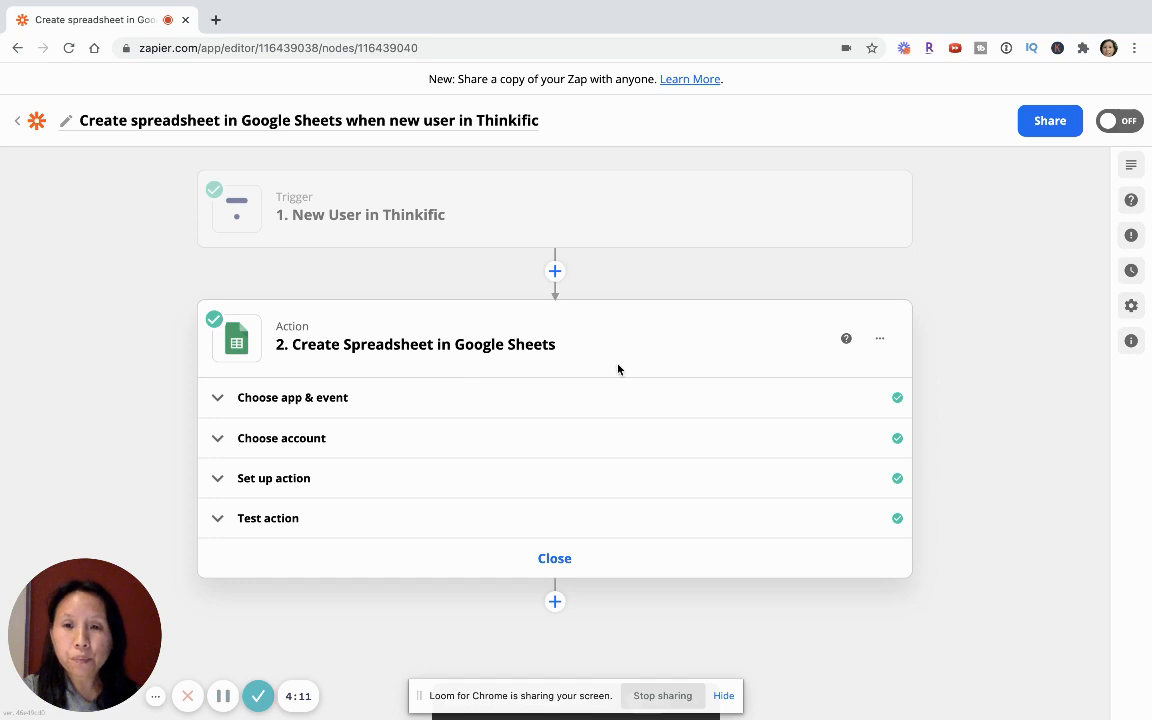
left_click(881, 340)
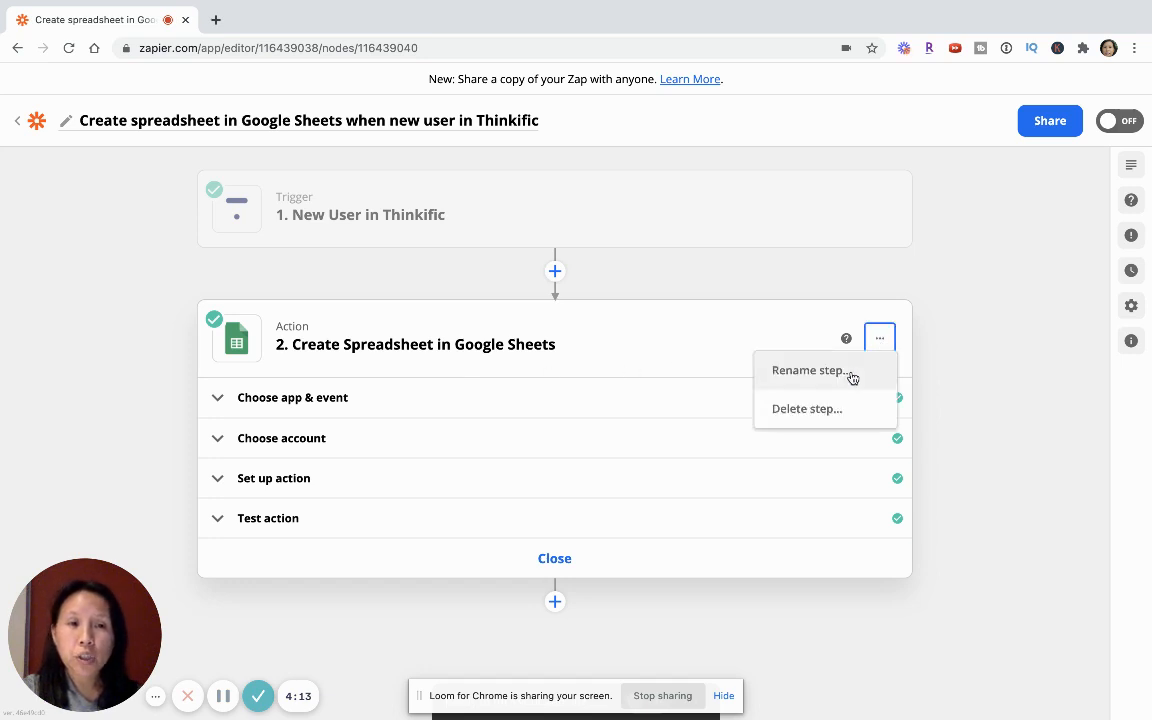
left_click(805, 411)
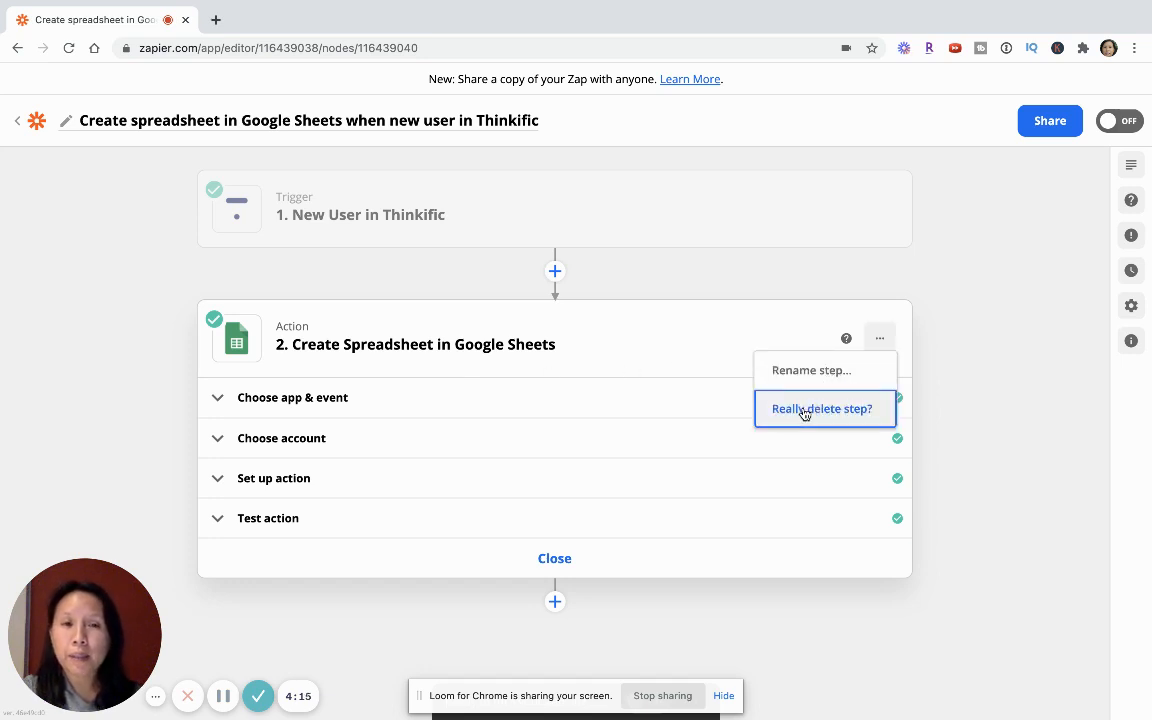
left_click(805, 411)
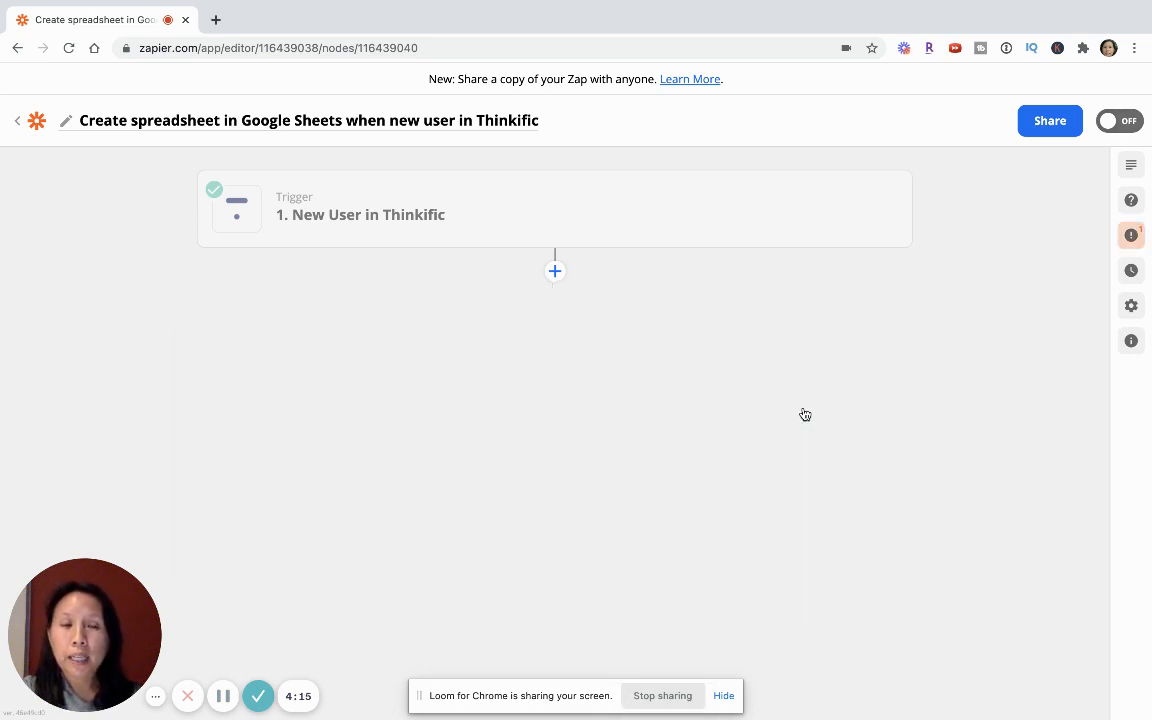
- Add a Google Sheets action after the New User in Thinkific trigger
left_click(559, 276)
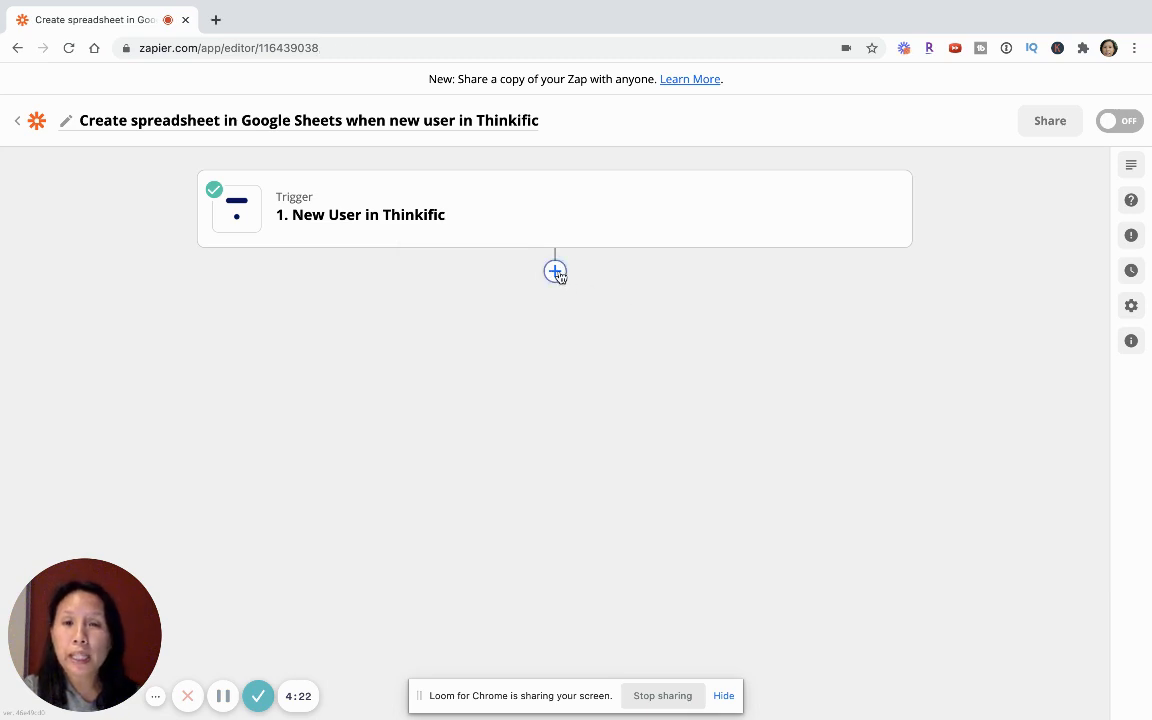
scroll(411, 432, "down", 1)
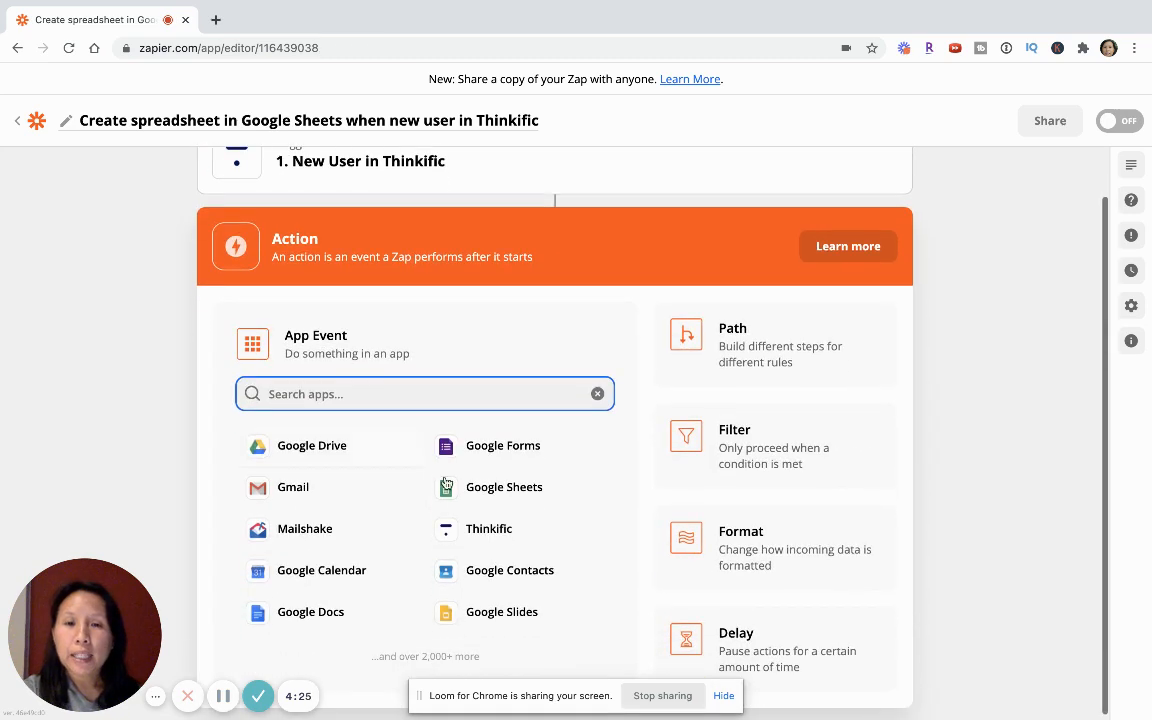
left_click(466, 487)
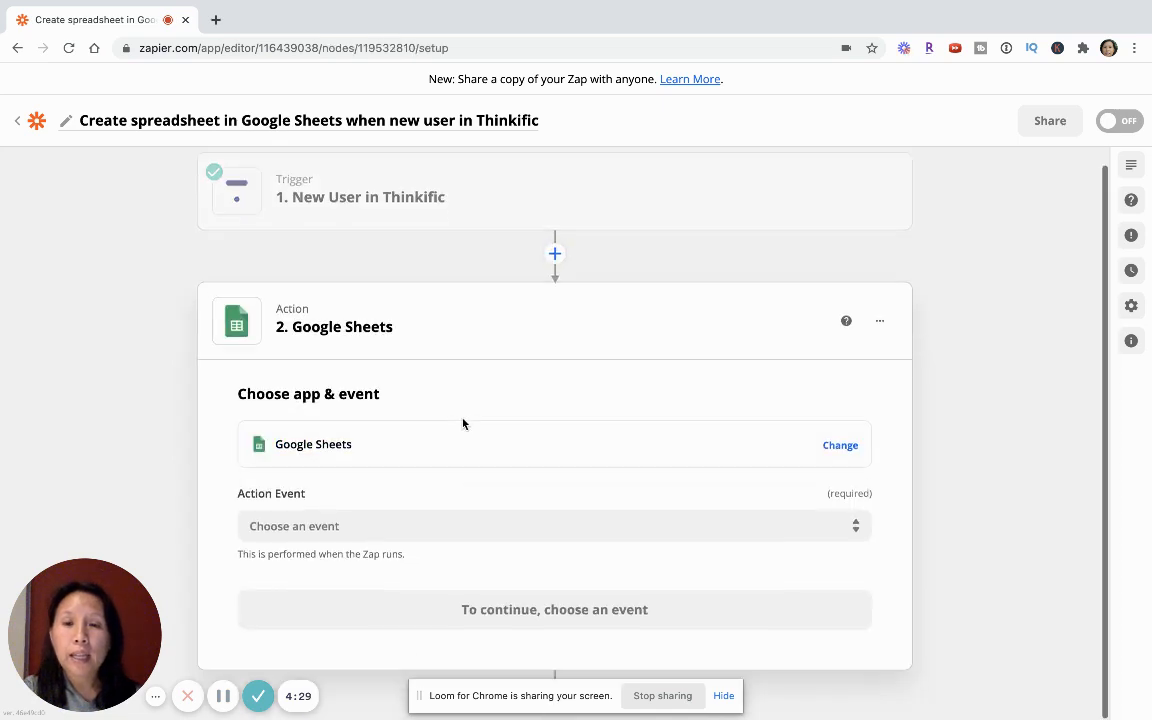
- Set the Google Sheets action event to Create Worksheet and continue to the account setup
left_click(356, 530)
scroll(383, 473, "down", 3)
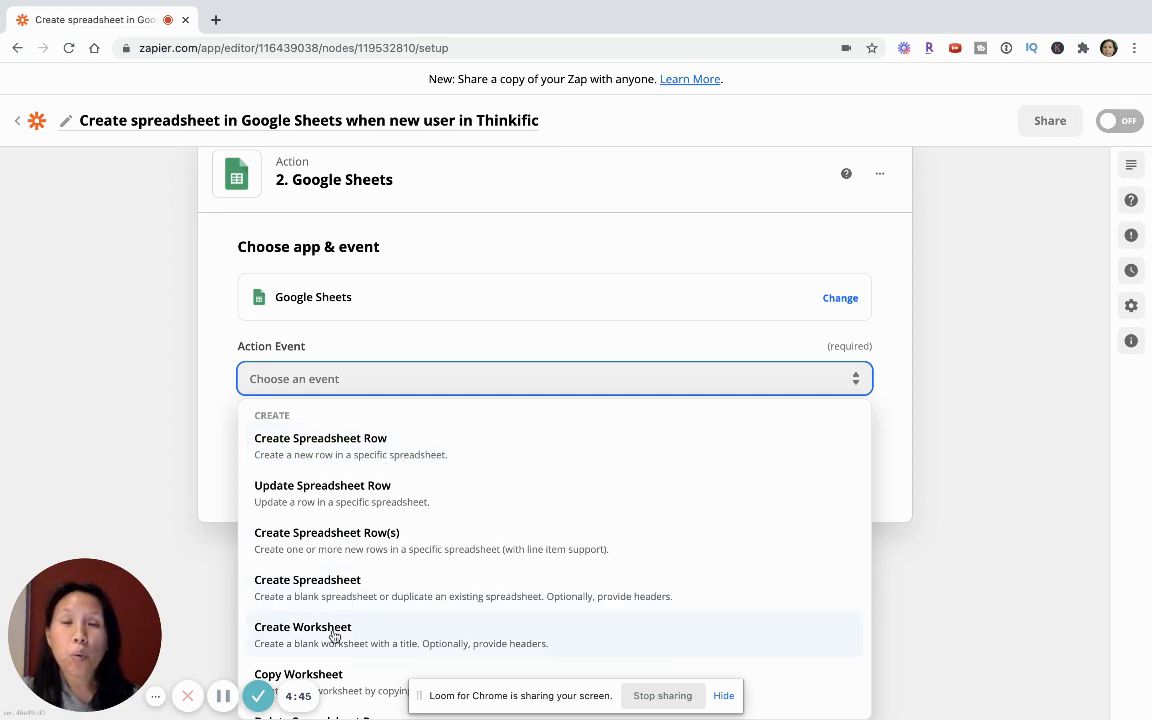
scroll(333, 636, "down", 1)
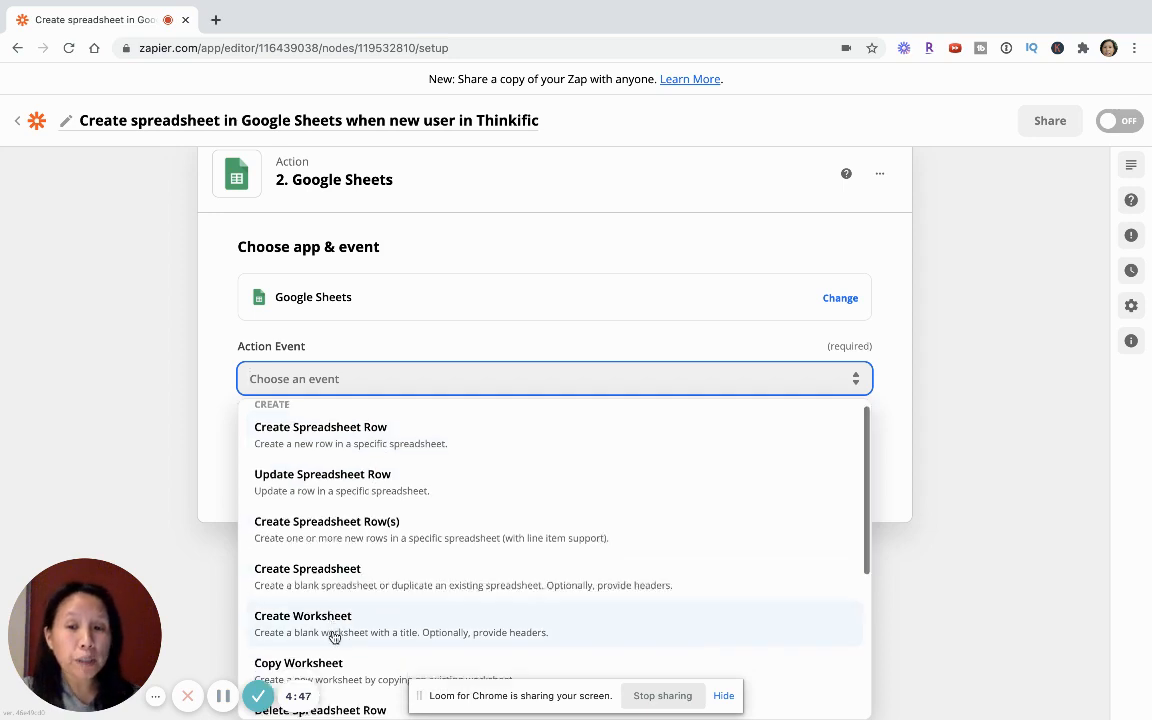
scroll(334, 637, "down", 1)
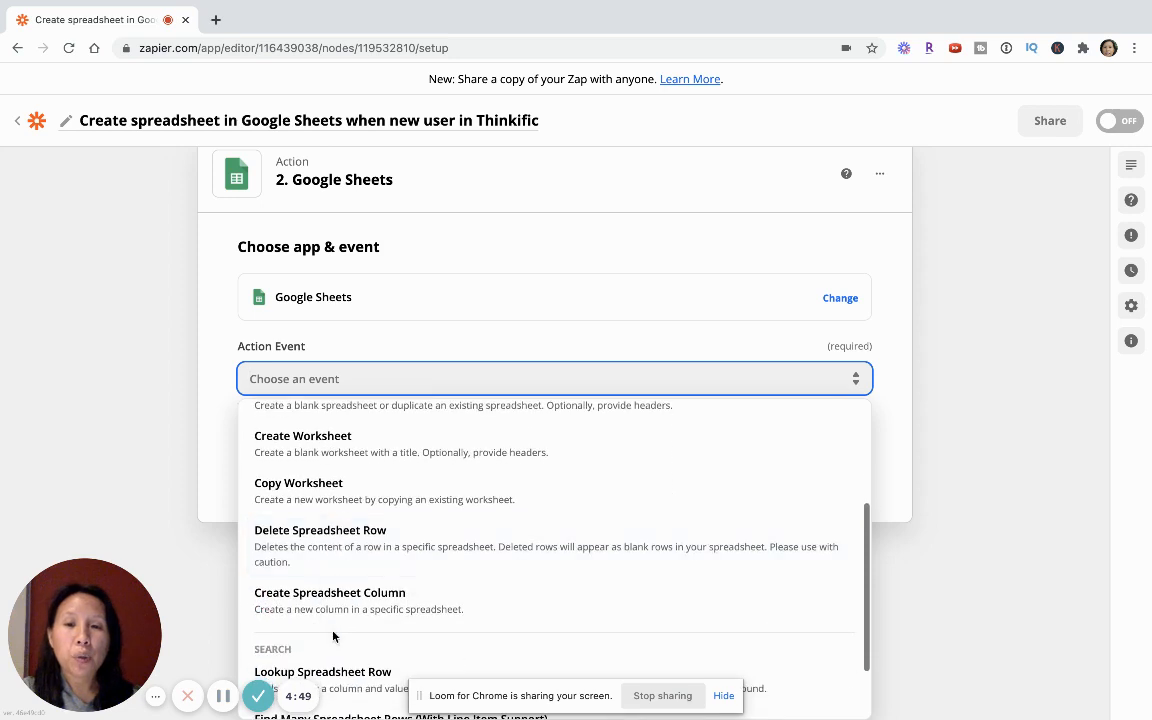
scroll(345, 607, "down", 1)
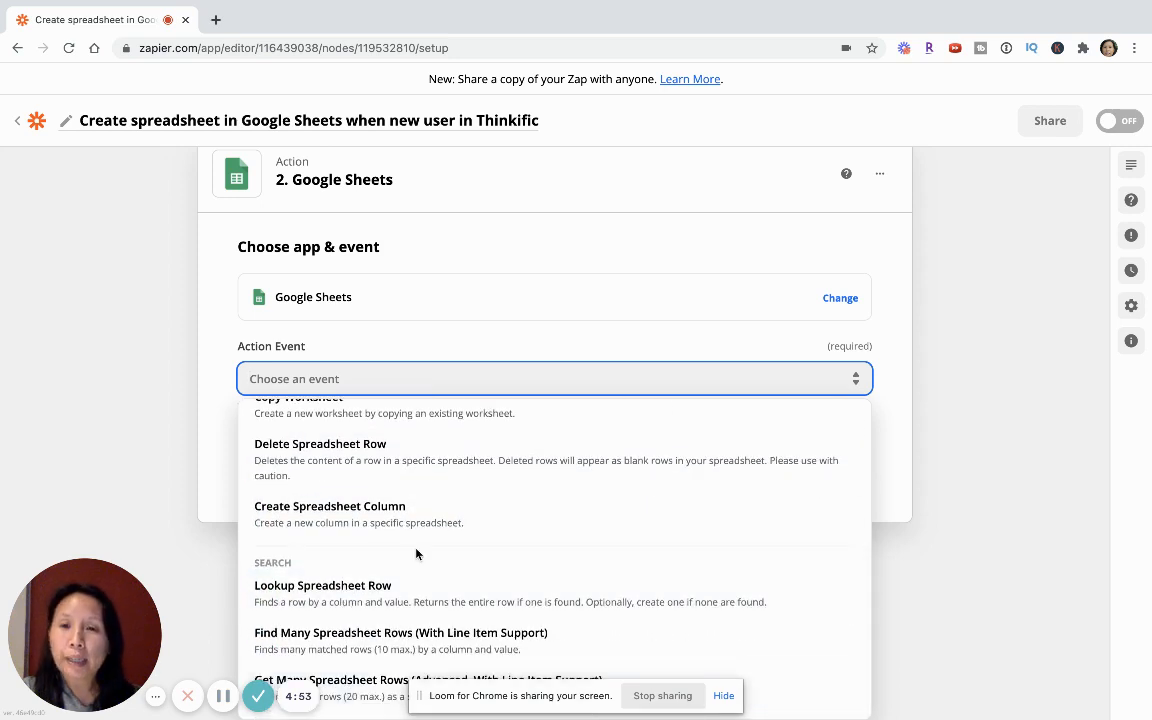
scroll(417, 553, "up", 2)
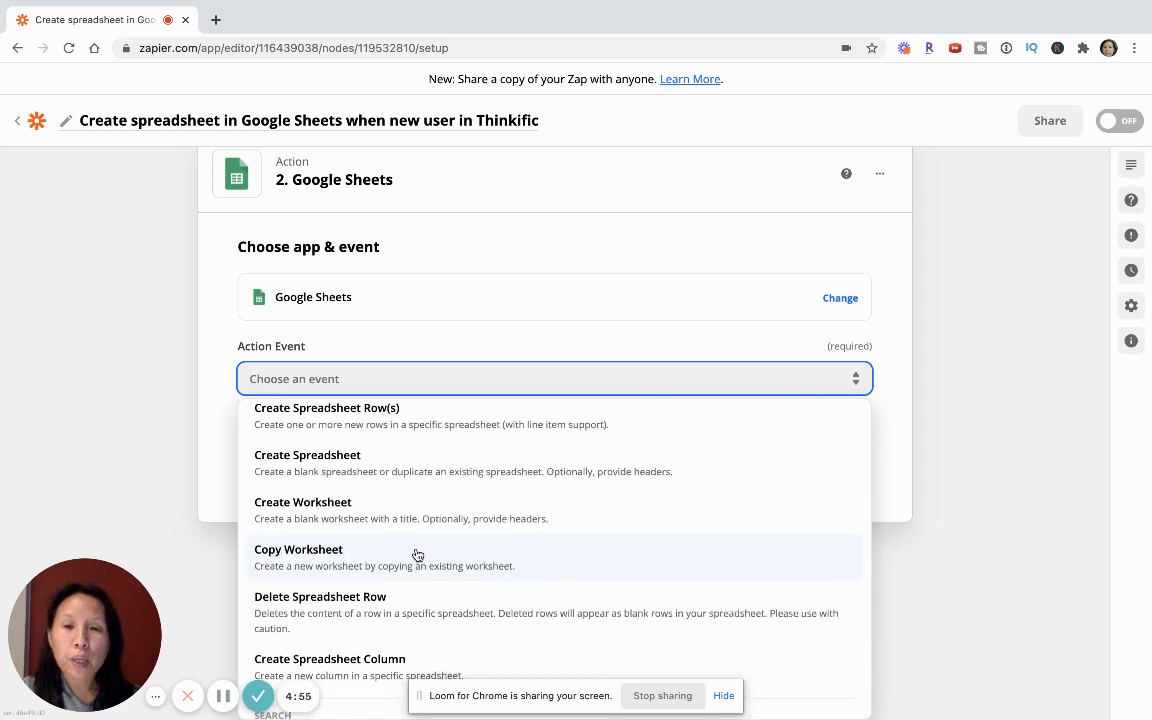
scroll(417, 553, "up", 1)
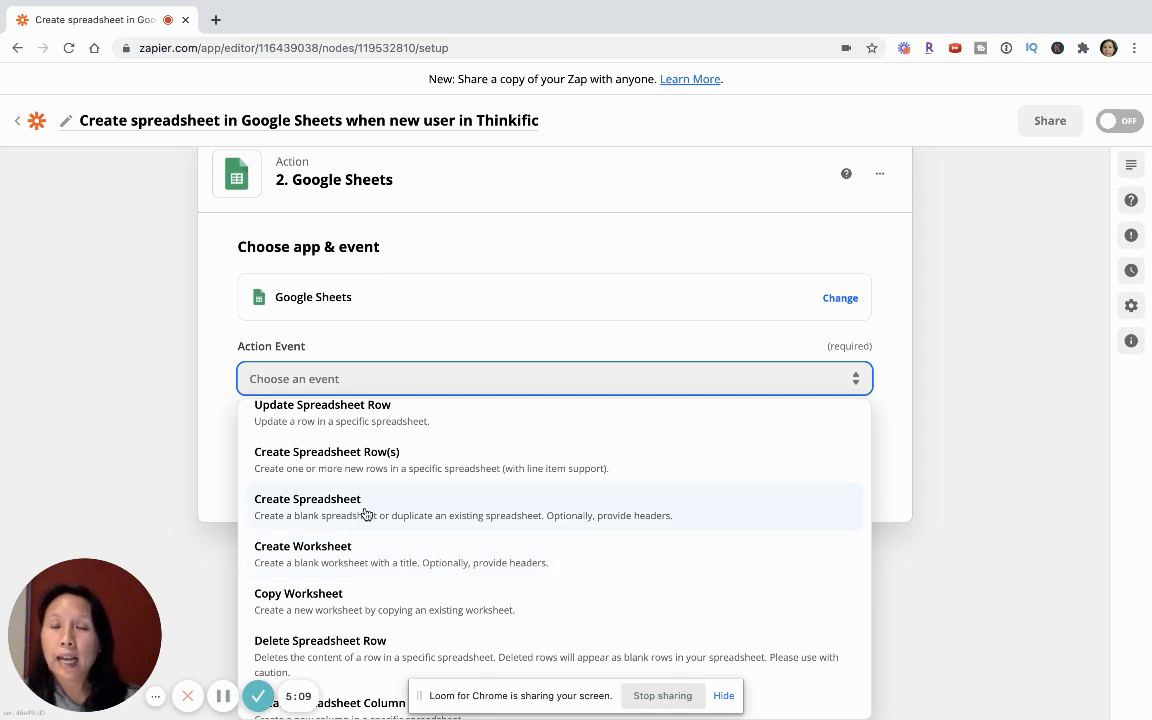
left_click(338, 553)
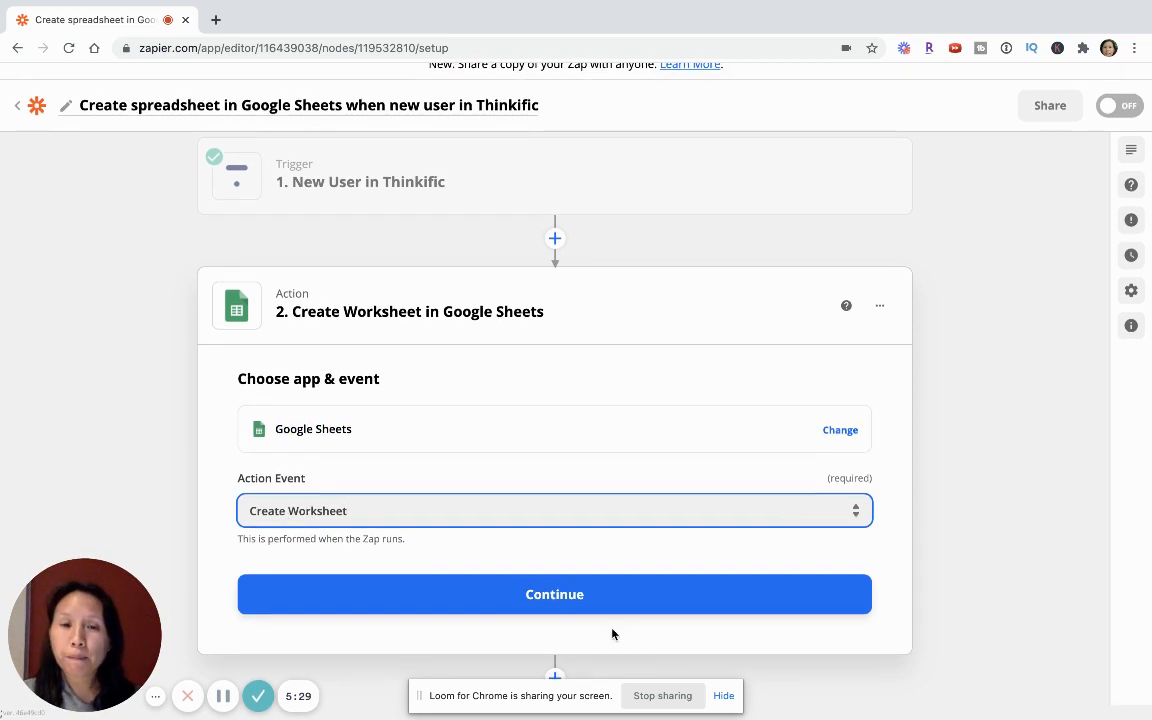
left_click(548, 596)
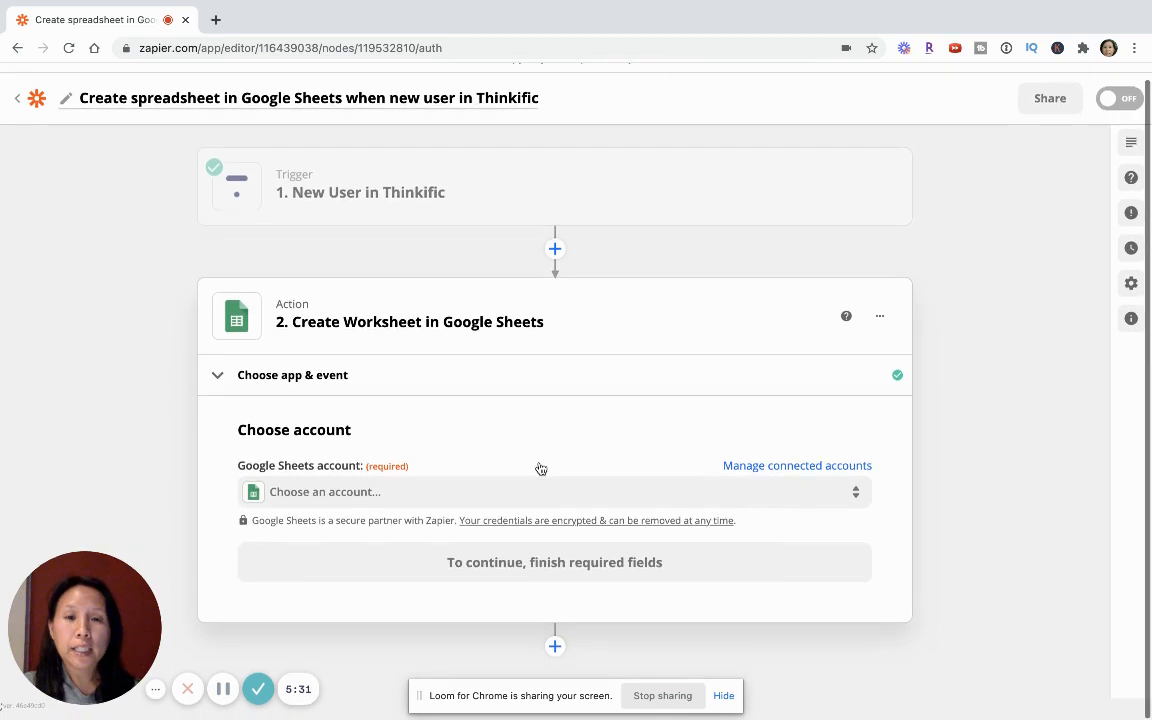
- Use the connected Google Sheets account labelled #2 for the action and continue to the action setup
left_click(352, 499)
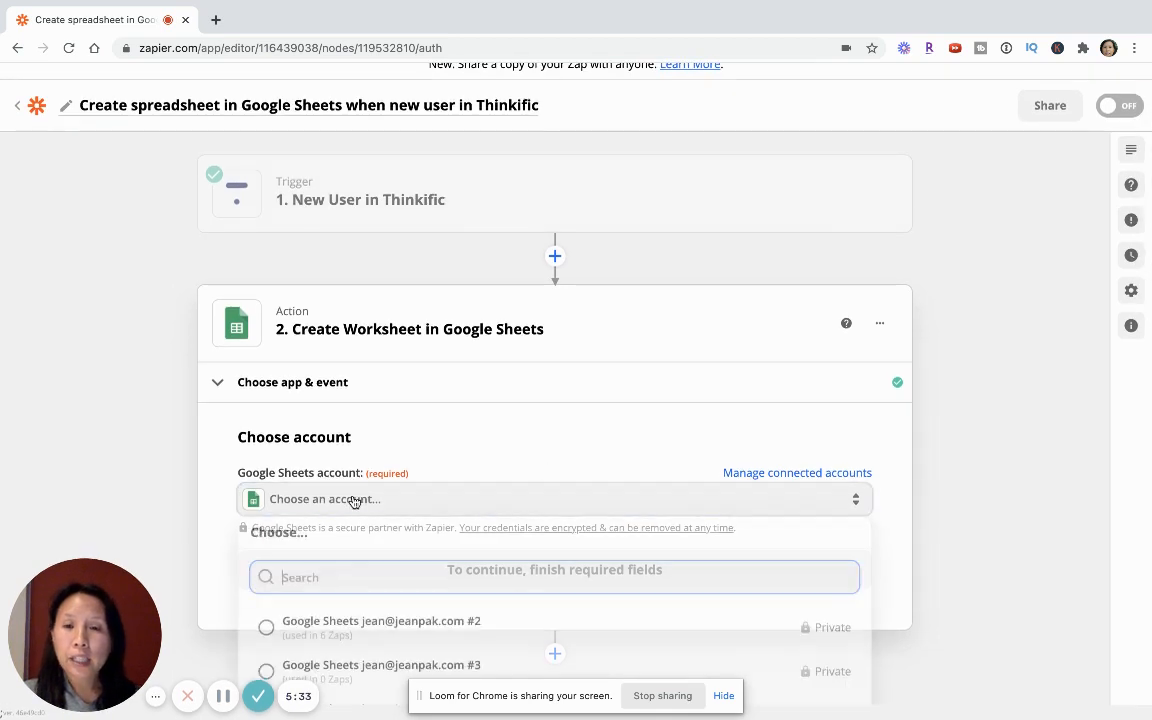
left_click(362, 630)
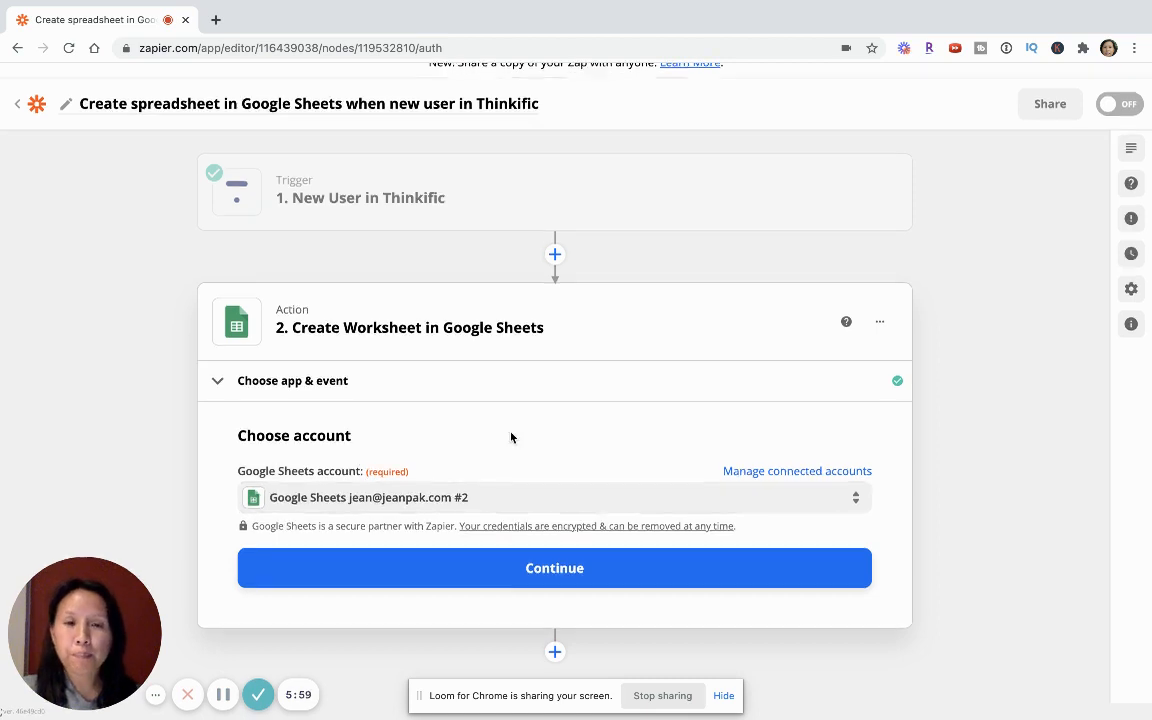
left_click(568, 577)
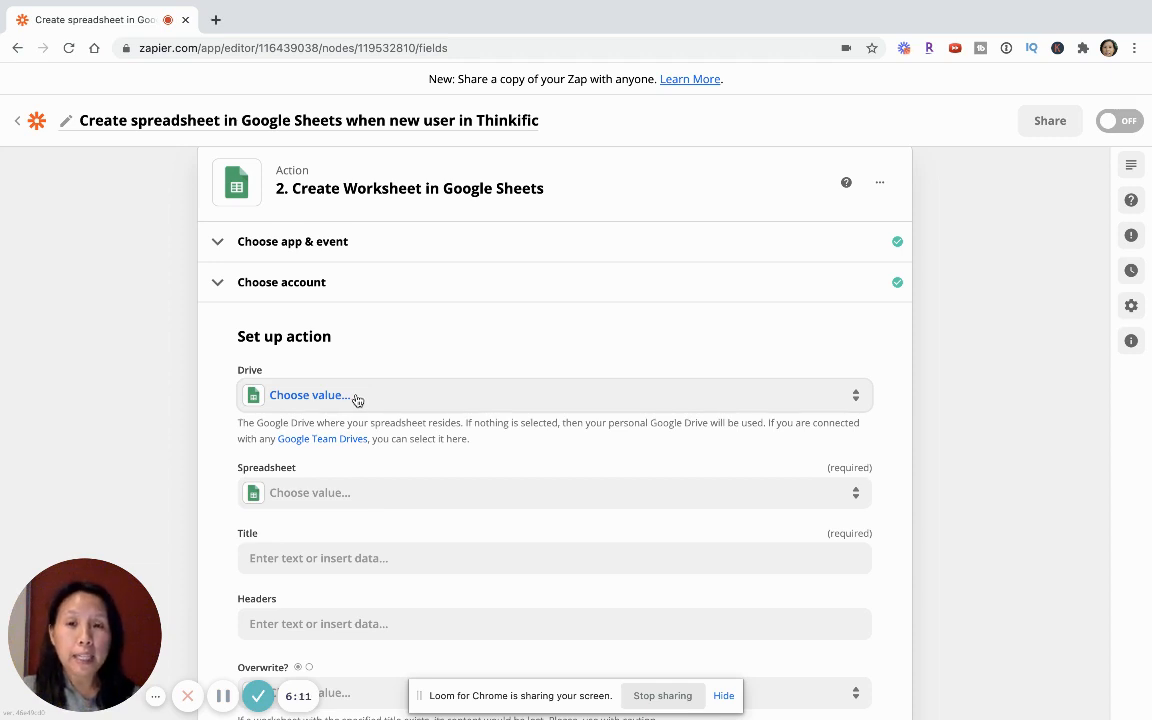
- Set the action's drive to My Google Drive and its spreadsheet to New Test
left_click(357, 397)
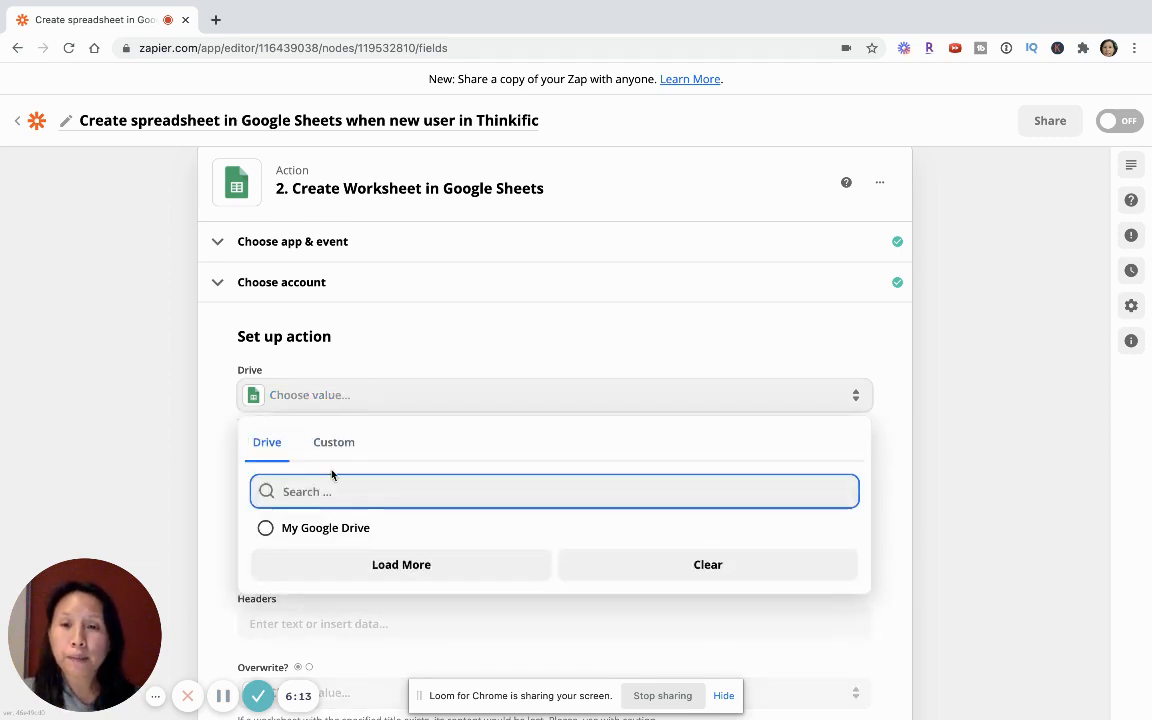
left_click(318, 528)
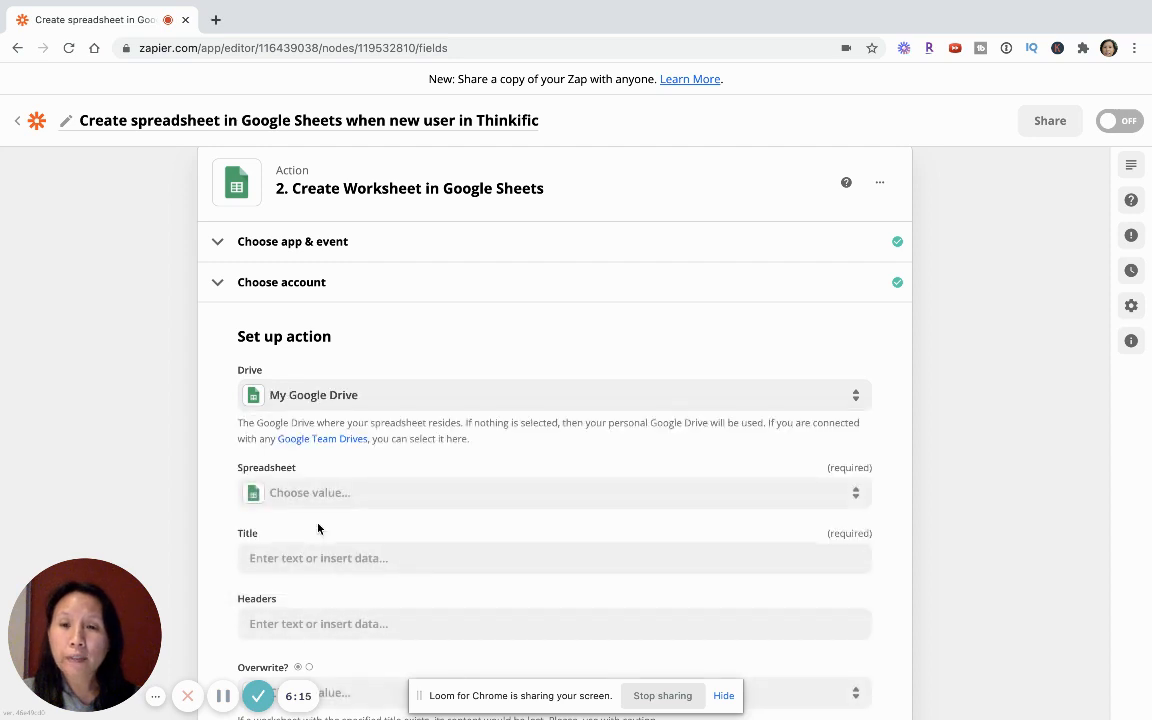
left_click(330, 495)
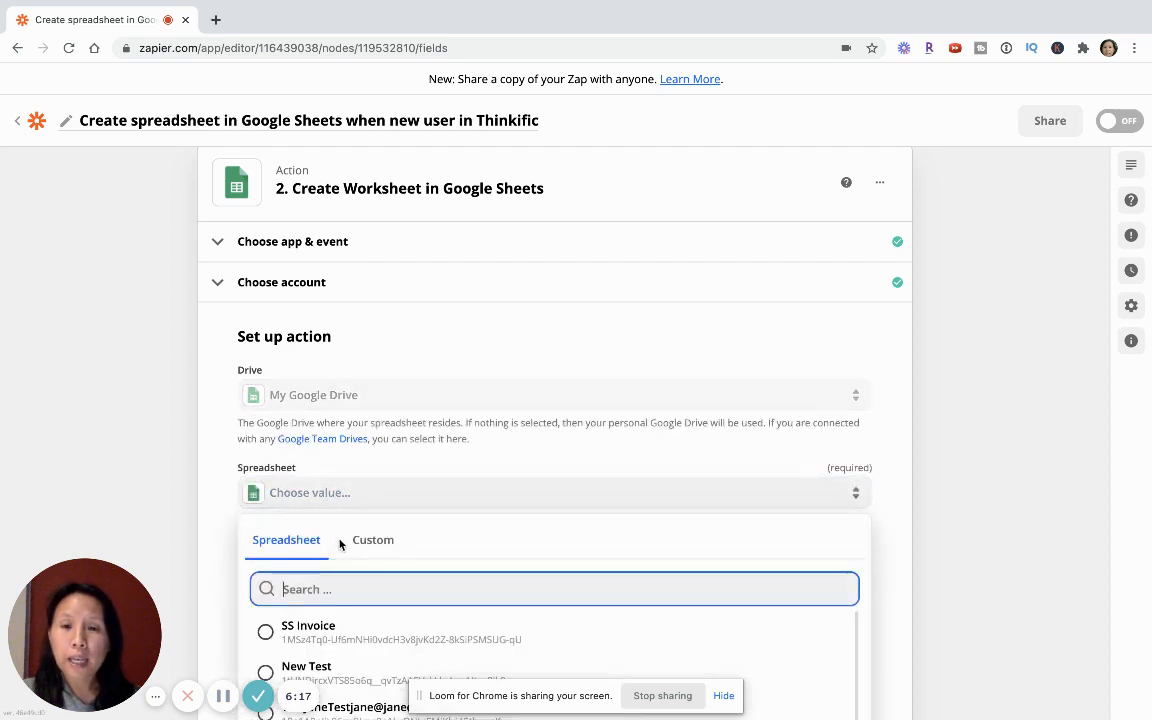
scroll(337, 560, "down", 1)
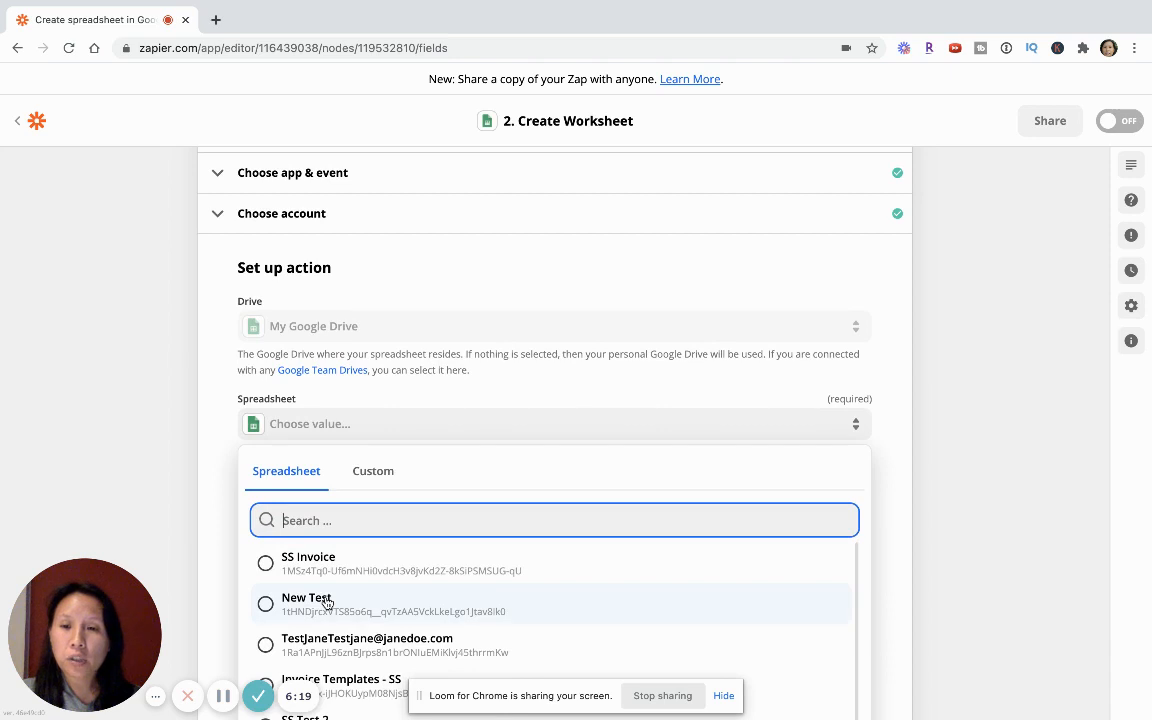
left_click(325, 601)
- Enter "Worksheet Tracking Tab" as the title of the new worksheet
left_click(340, 489)
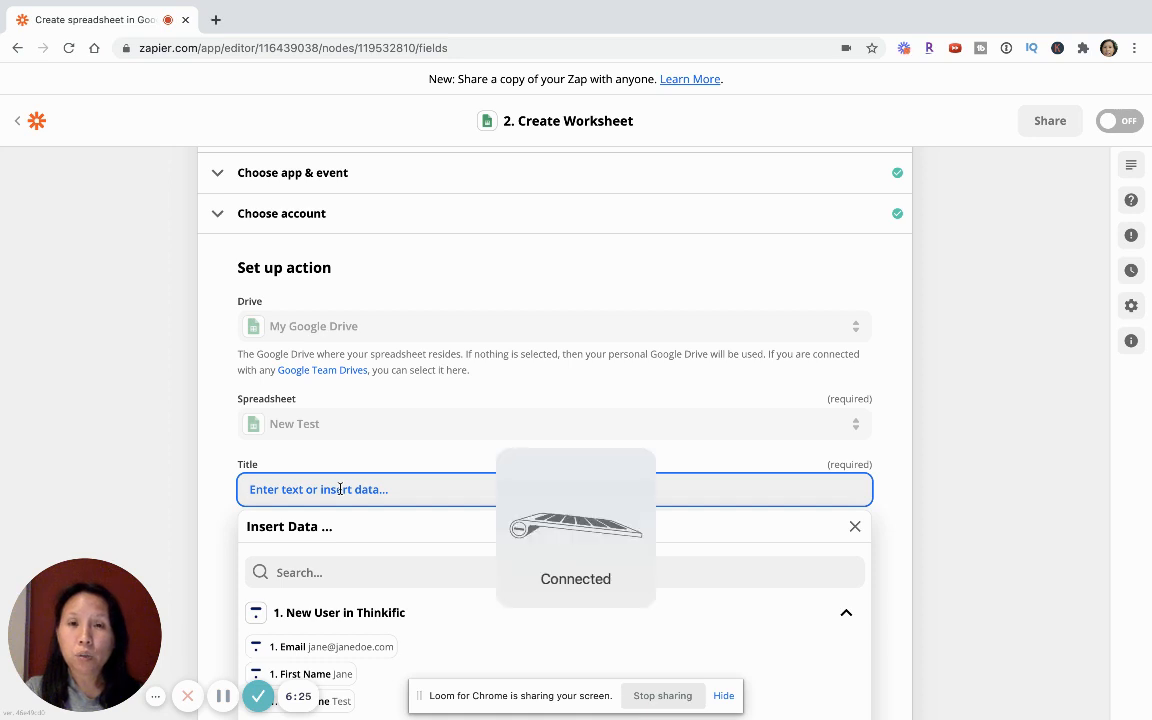
type("eet")
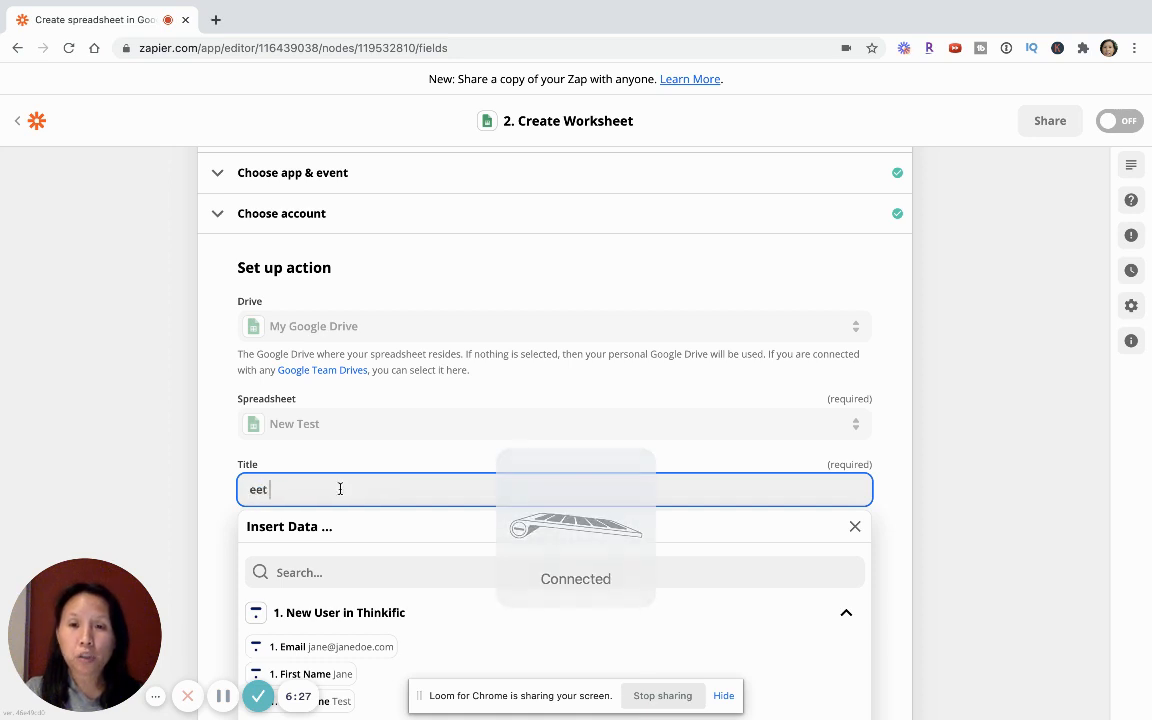
key("BackSpace")
key("BackSpace")
key("BackSpace")
type("Work")
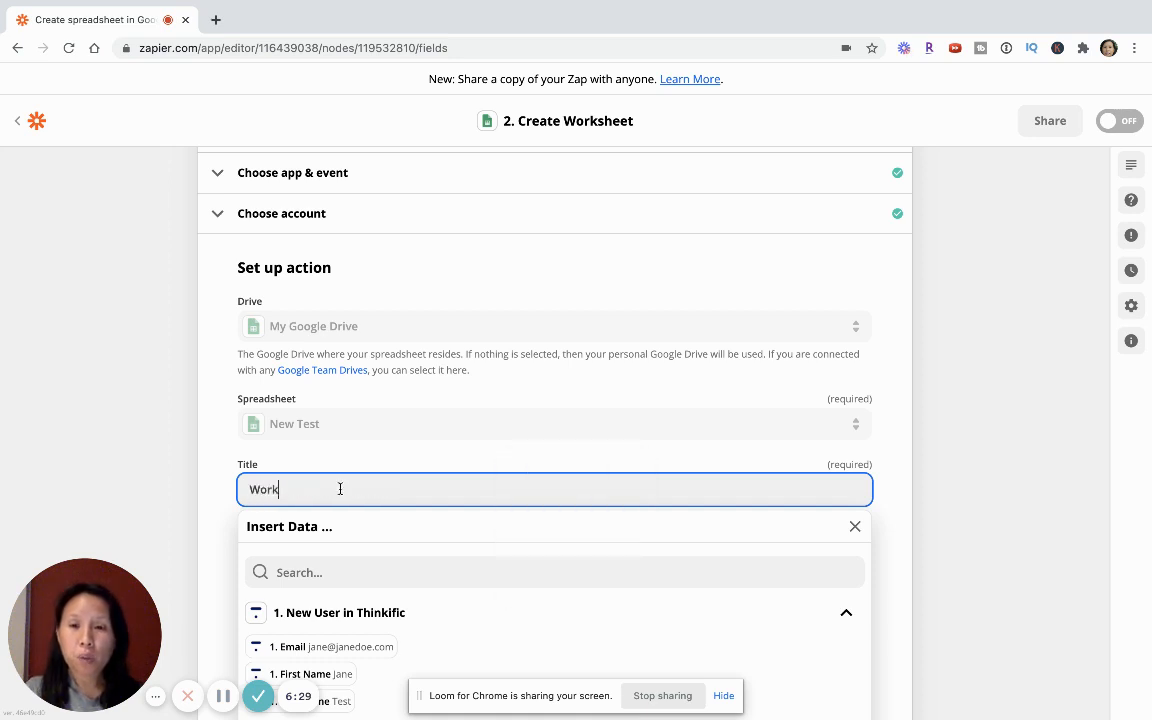
type("sheet Trackin")
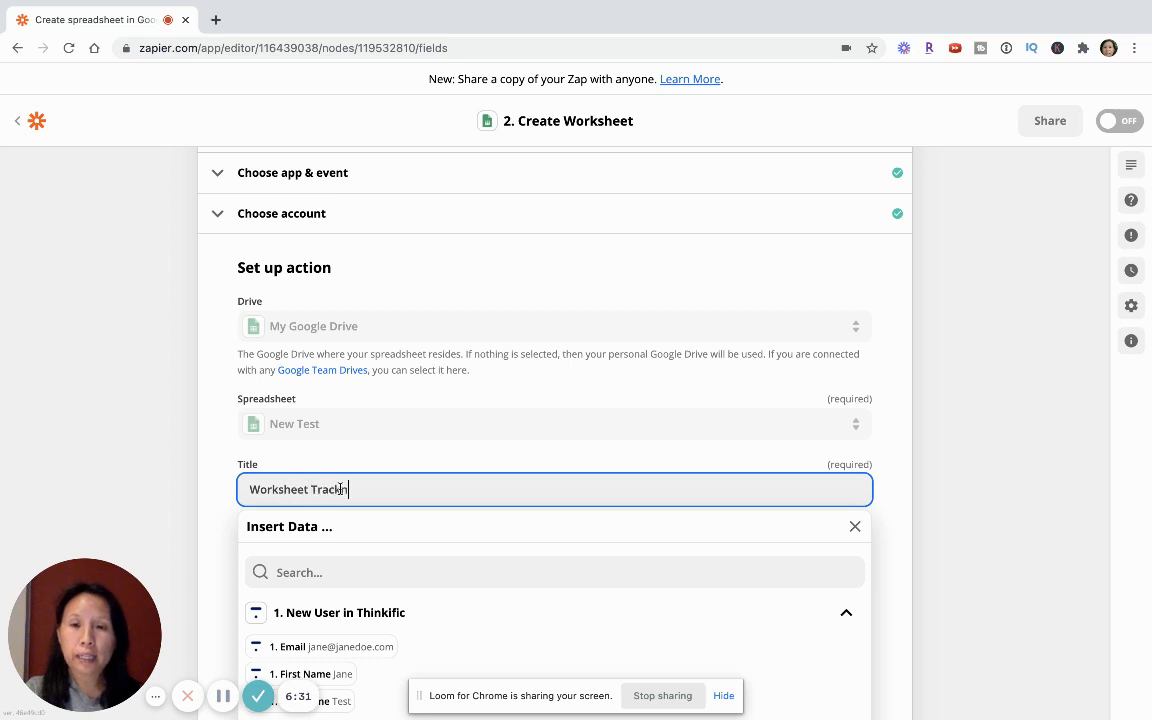
type("g Sh")
key("BackSpace")
key("BackSpace")
key("BackSpace")
key("BackSpace")
key("BackSpace")
key("BackSpace")
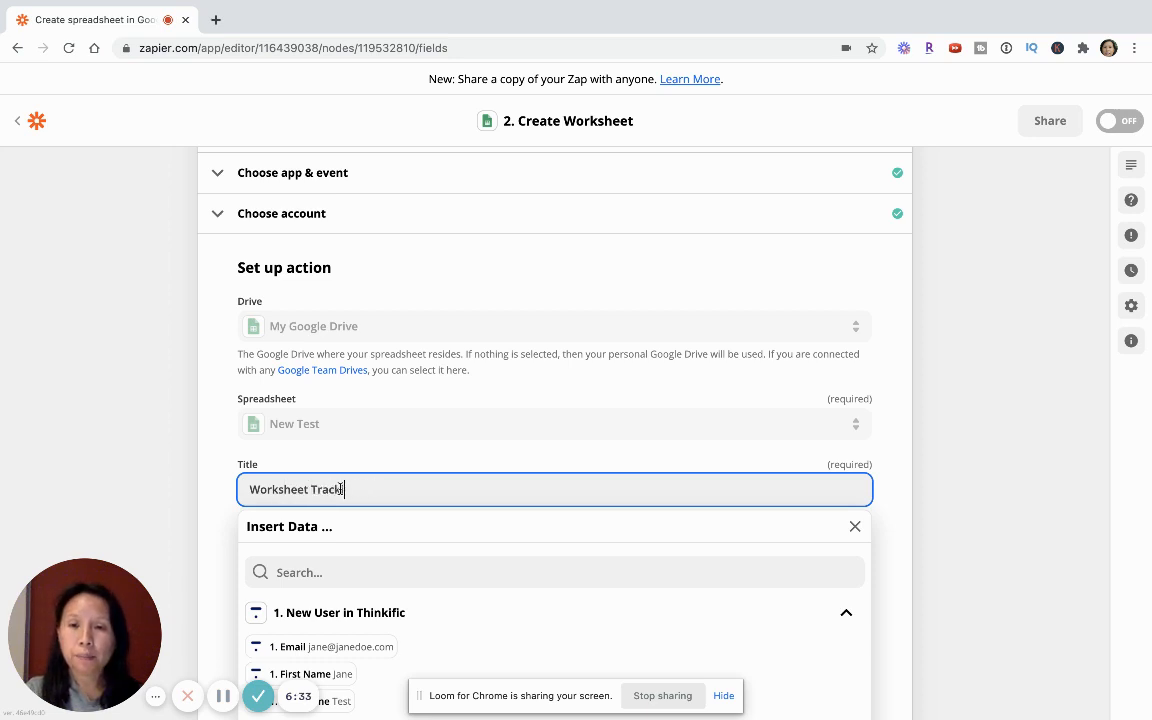
type("ing Tab")
left_click(170, 510)
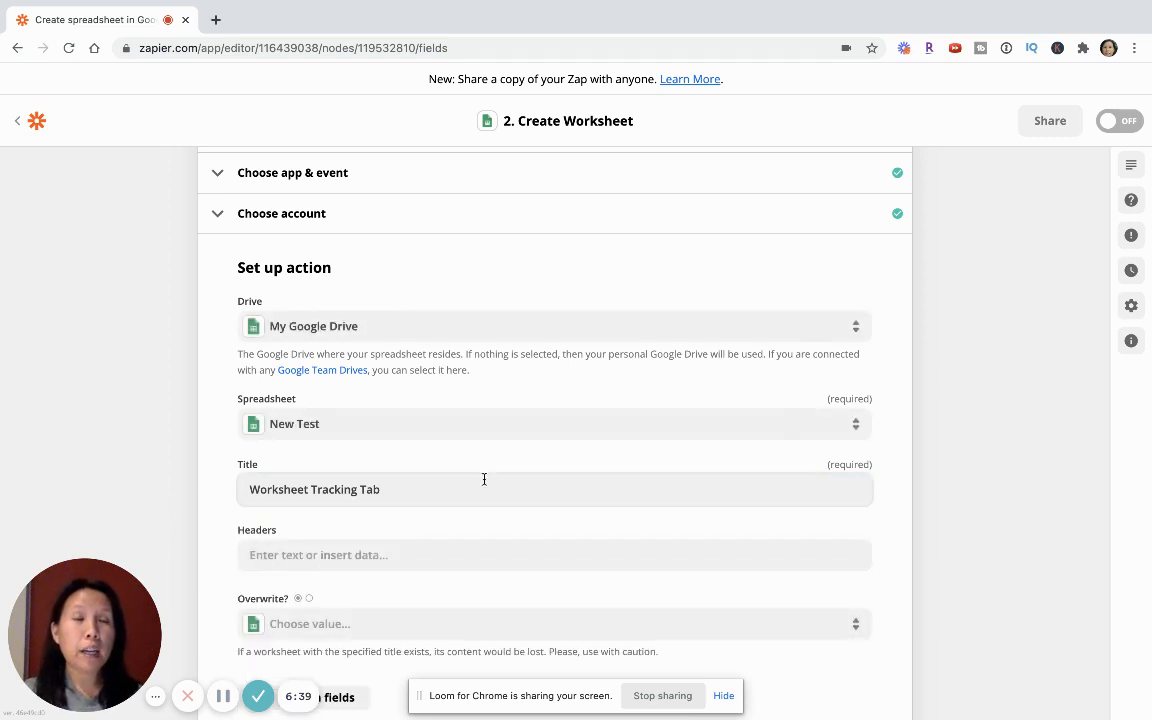
- Insert the First Name, Last Name and Email fields from the Thinkific trigger into the new worksheet's Headers
scroll(484, 479, "down", 2)
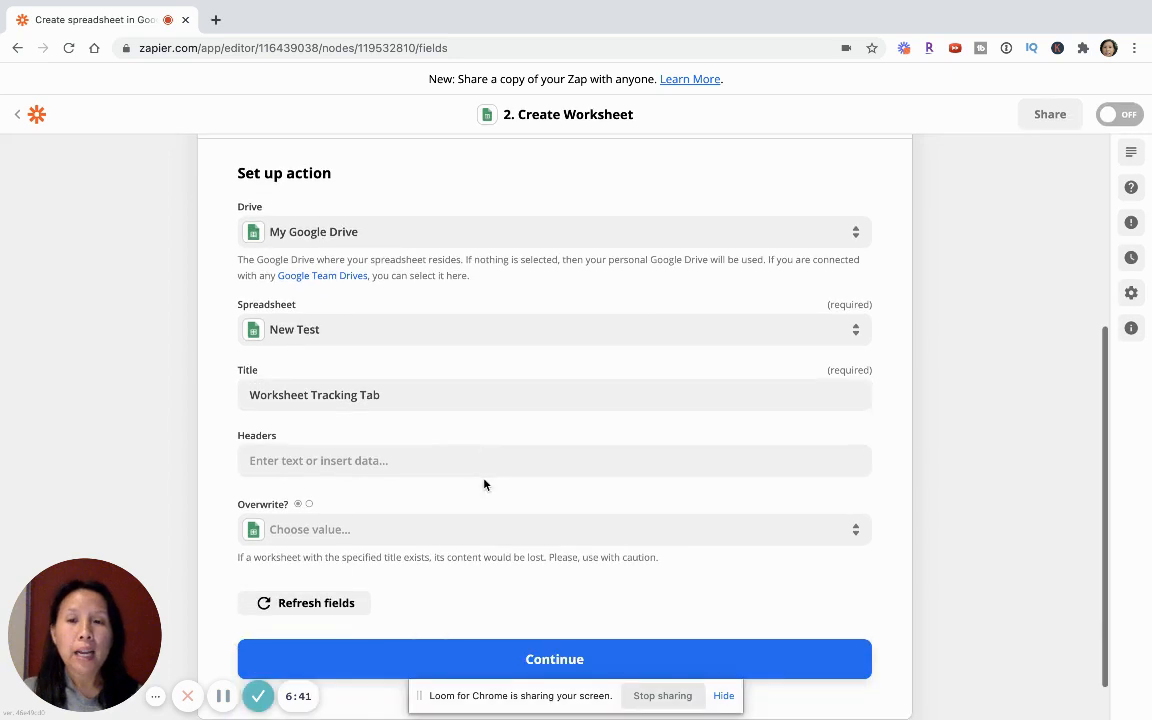
left_click(432, 460)
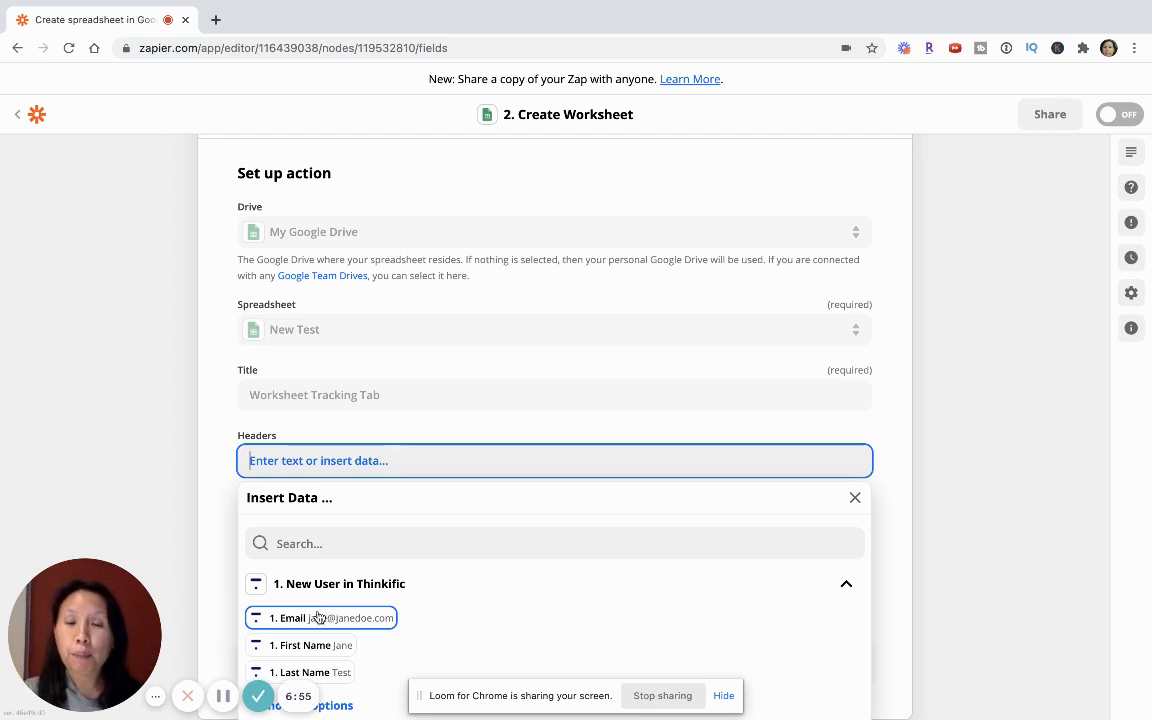
scroll(318, 617, "down", 1)
left_click(301, 604)
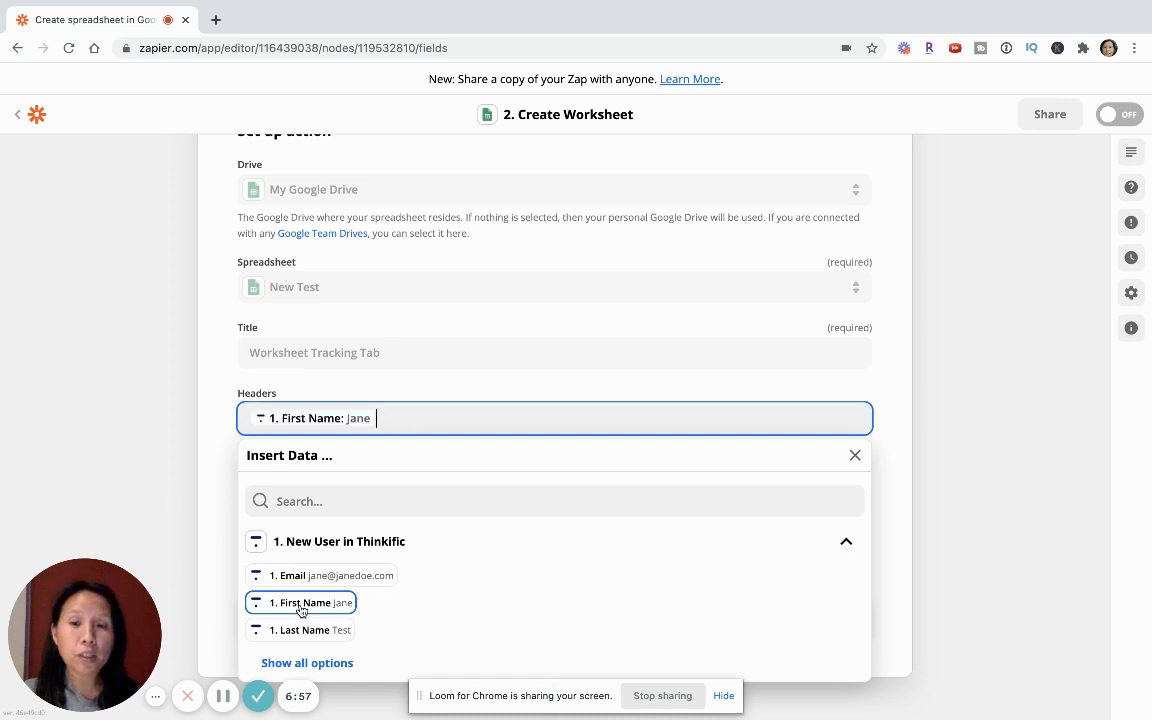
left_click(303, 628)
left_click(313, 577)
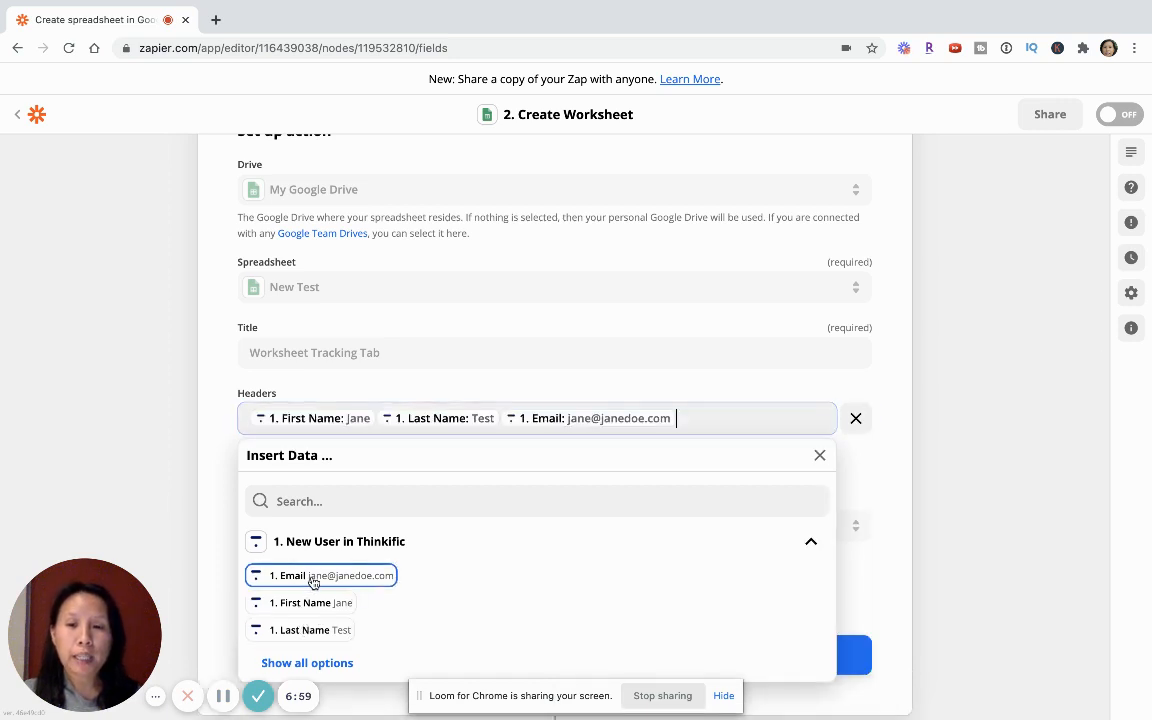
- Show all Thinkific data options and add the ID field after Email in the same Headers entry
left_click(329, 663)
scroll(340, 629, "down", 3)
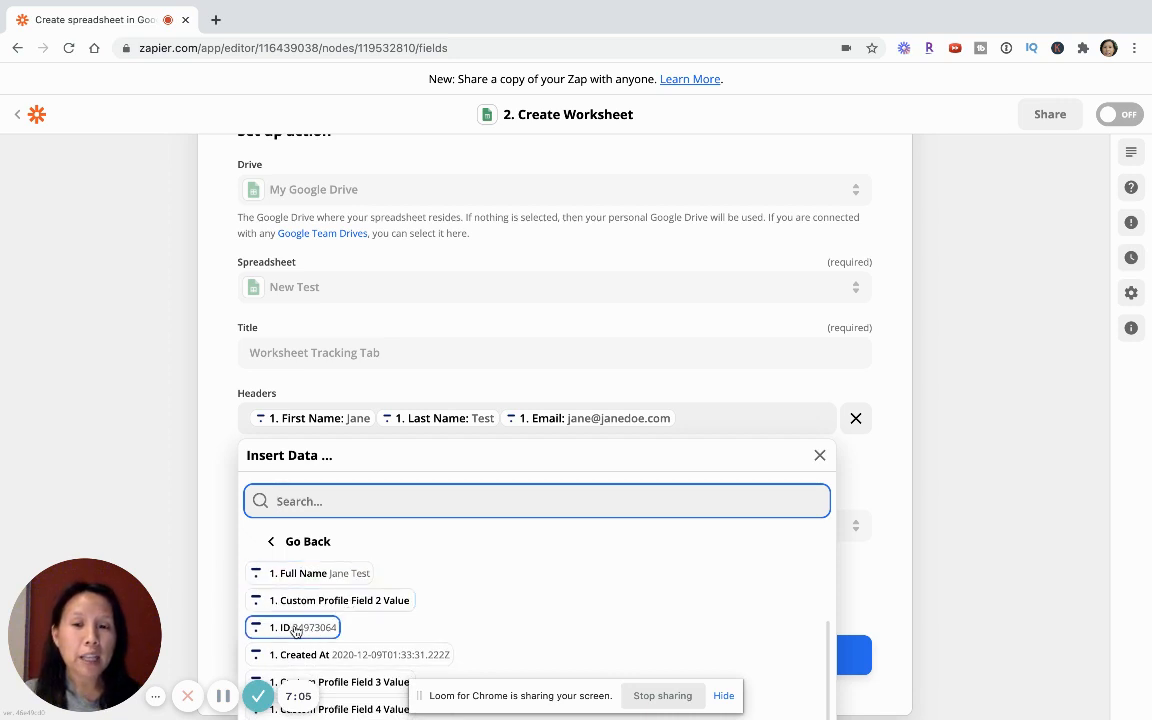
left_click(296, 629)
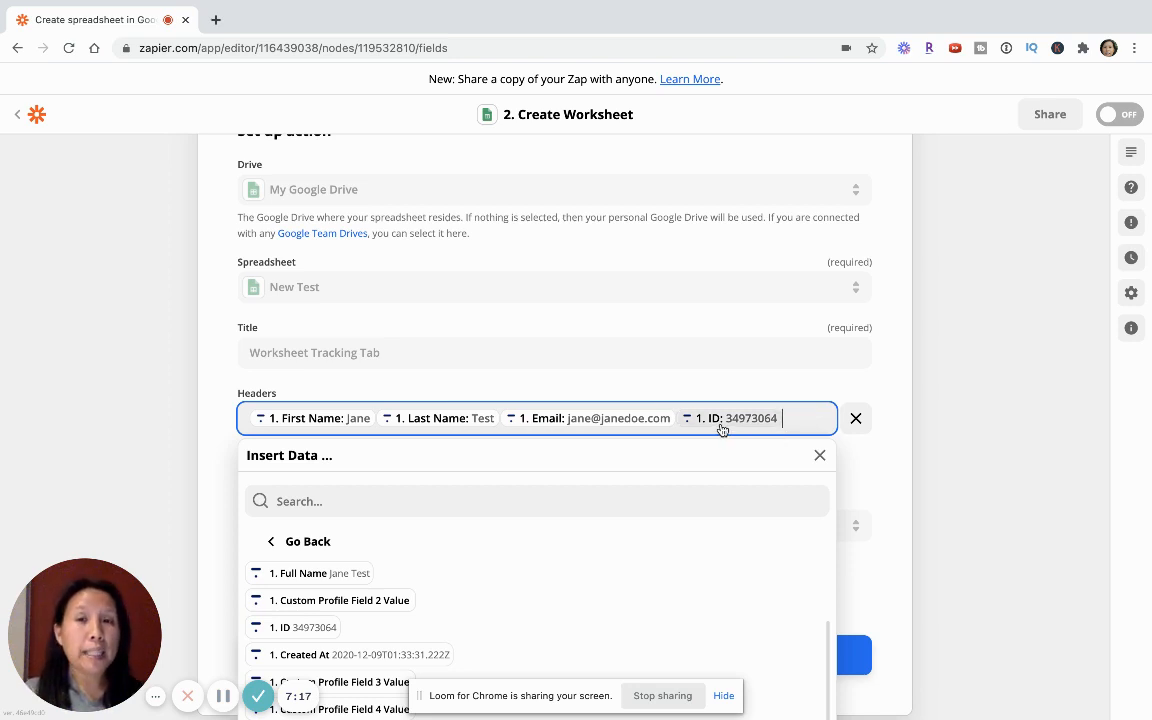
left_click(949, 463)
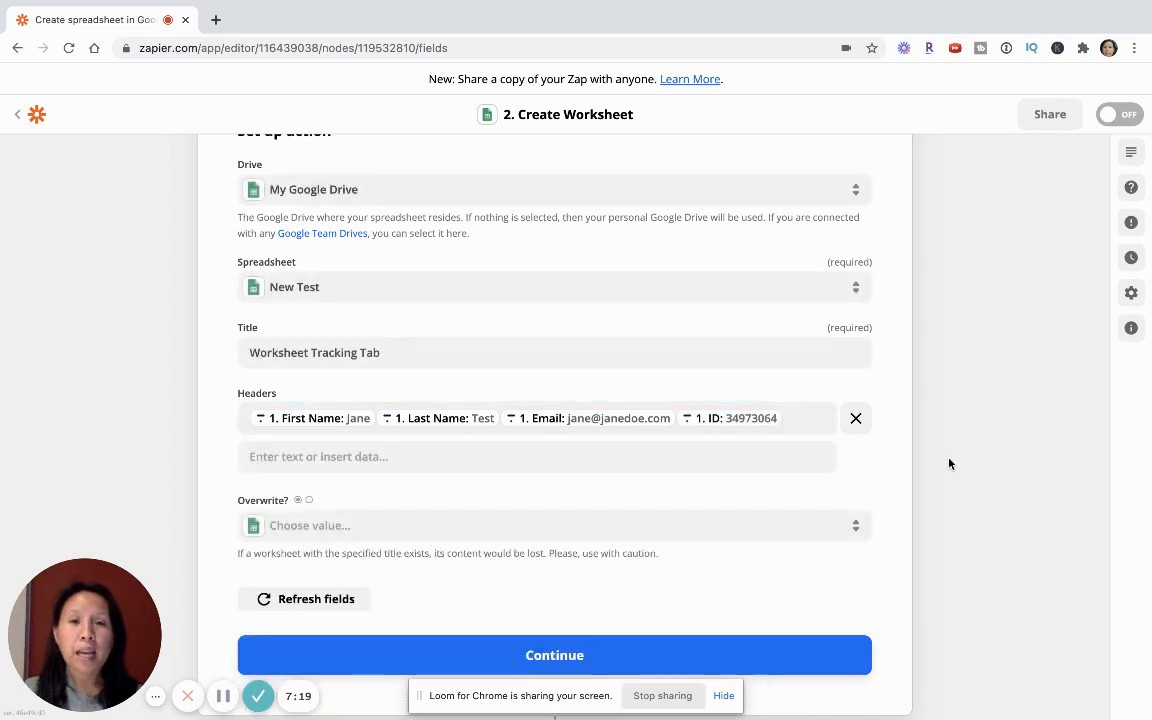
- Leave Overwrite unset, continue to the action test, and run it with review to create the worksheet in Google Sheets
scroll(500, 568, "down", 1)
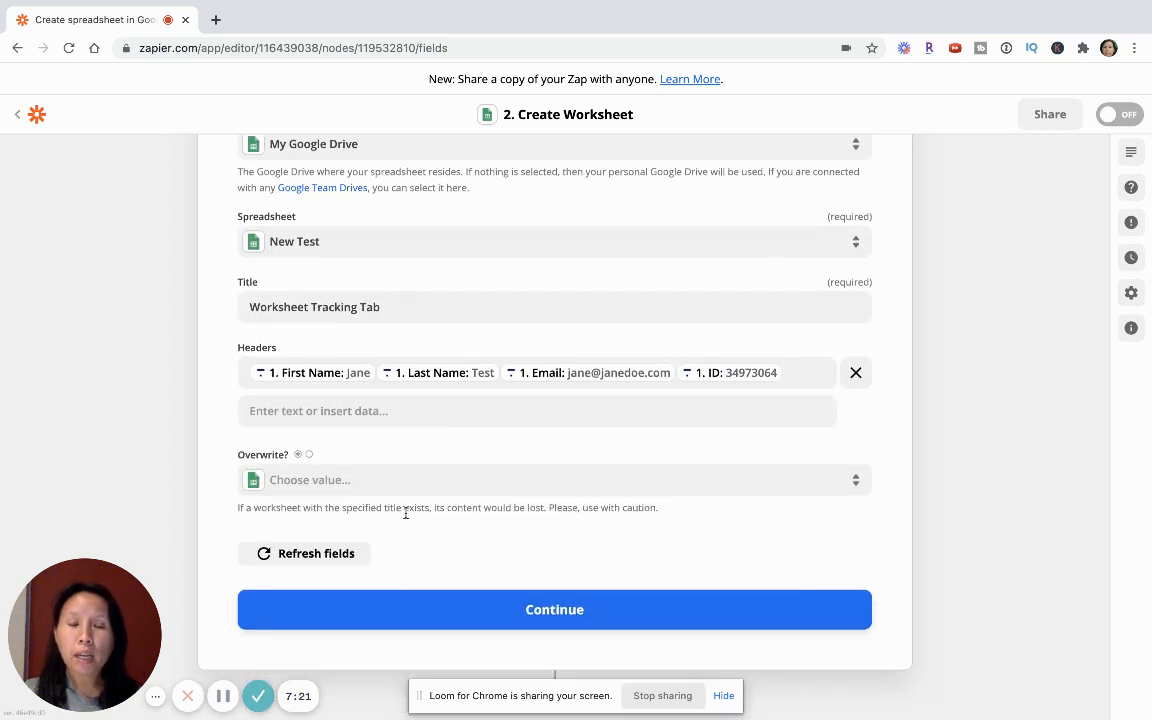
left_click(553, 606)
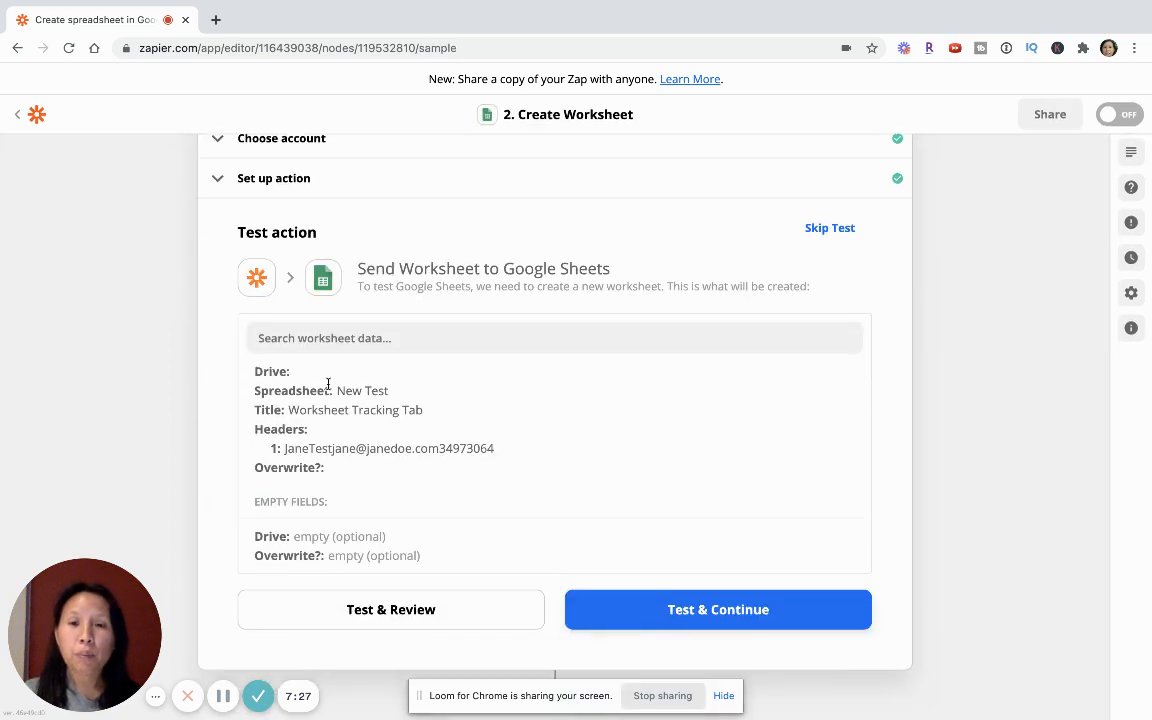
left_click(400, 622)
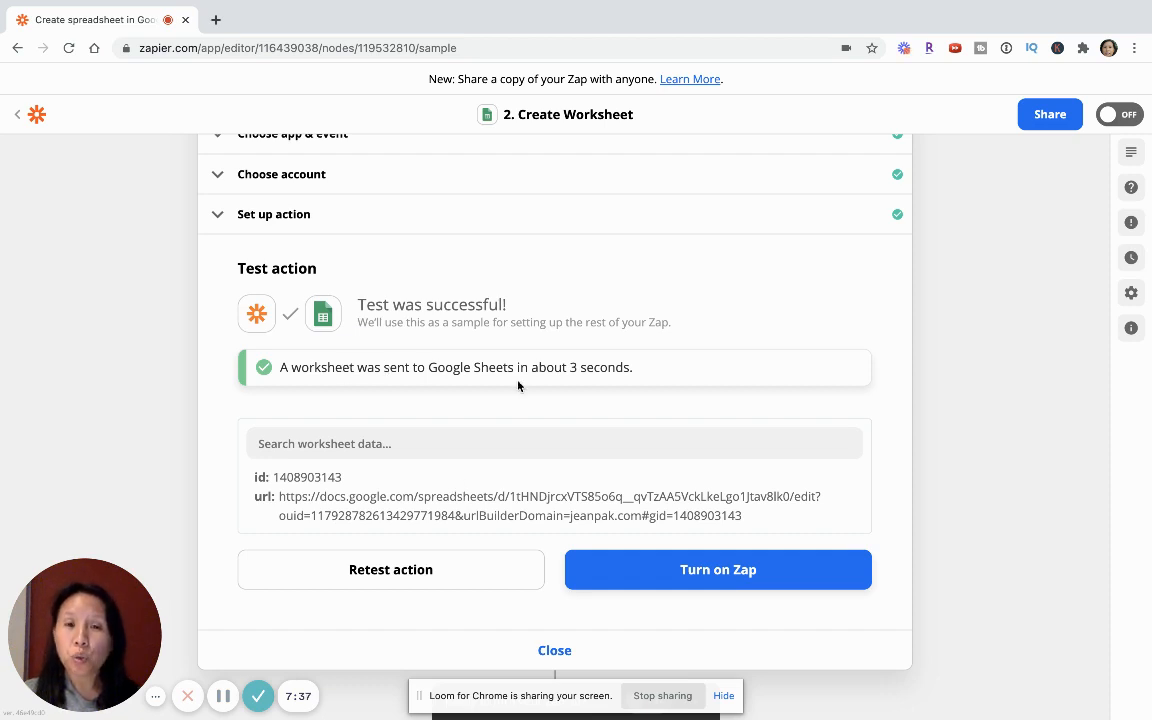
- Switch to the New Test spreadsheet in Google Sheets, hide the screen-sharing notice and view the Worksheet Tracking Tab sheet
left_click(222, 696)
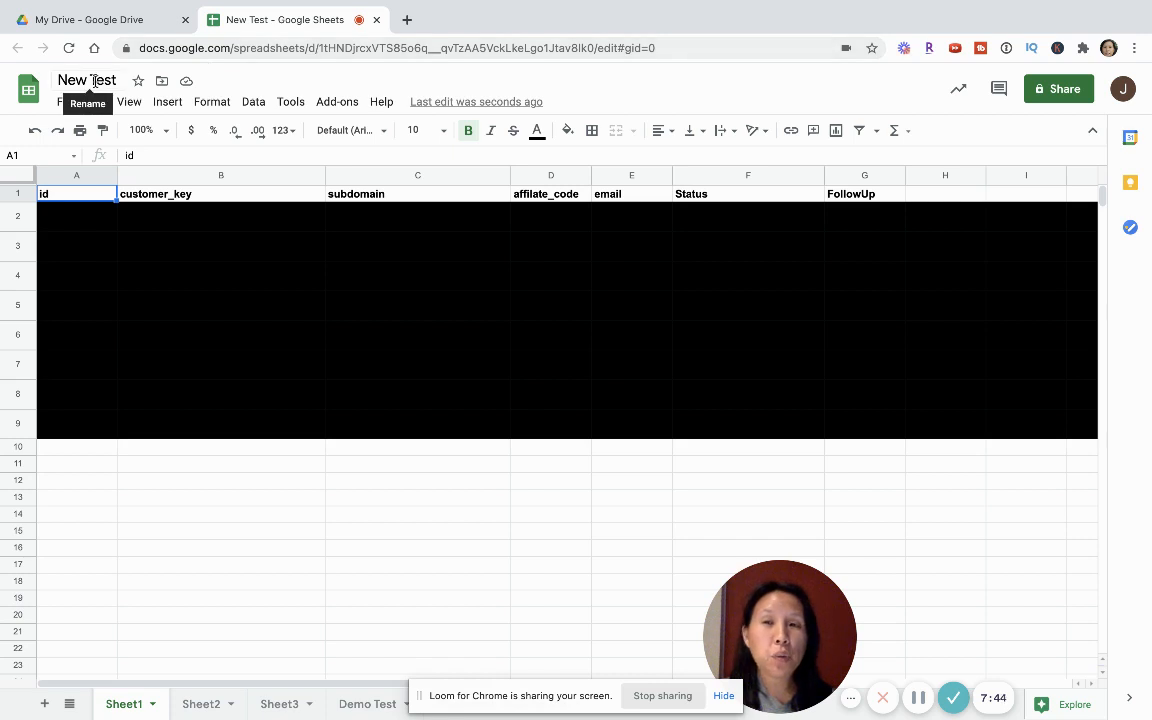
left_click(716, 699)
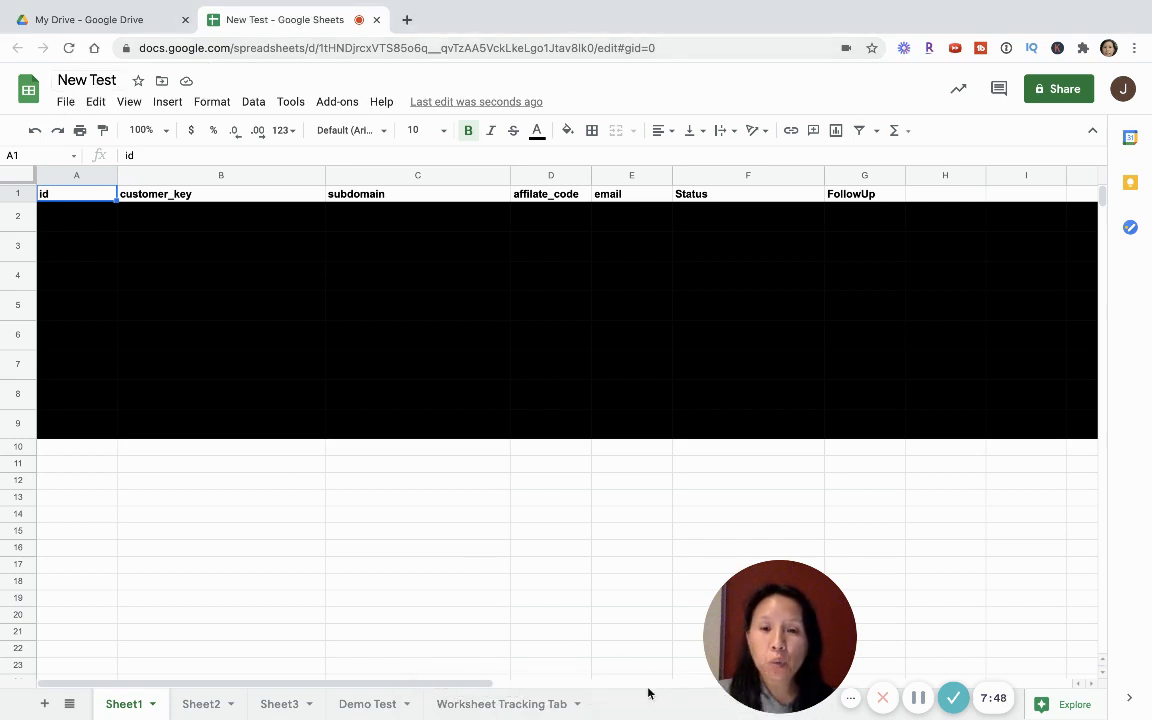
left_click(487, 703)
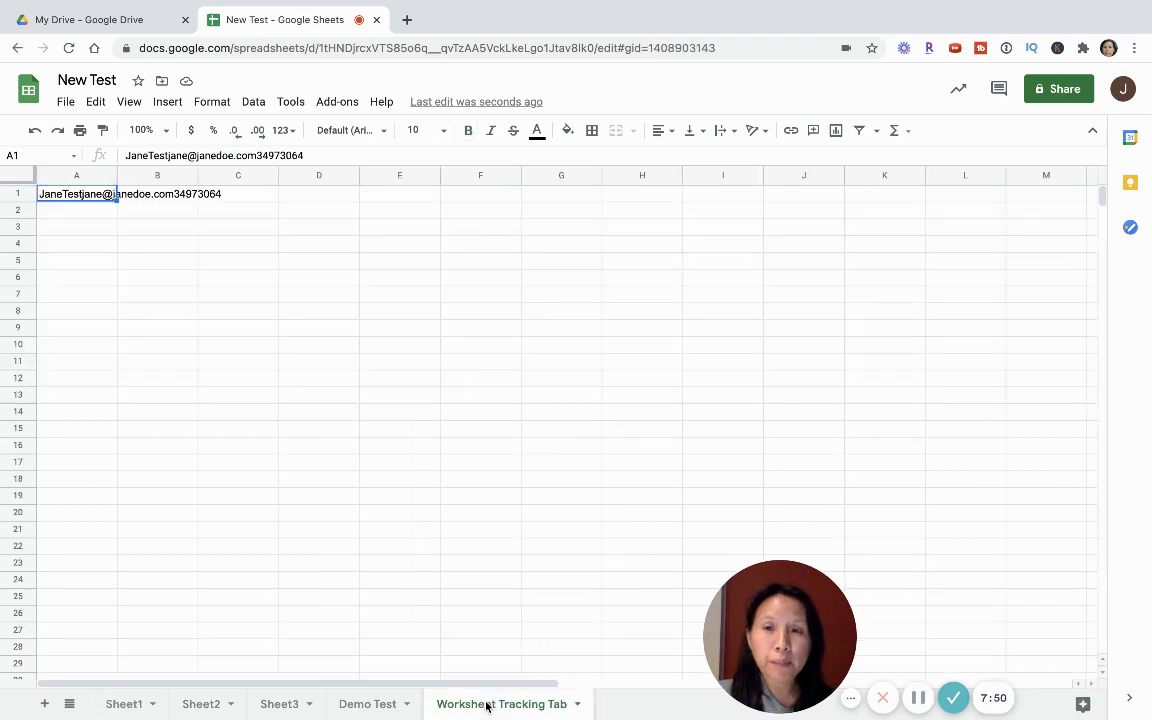